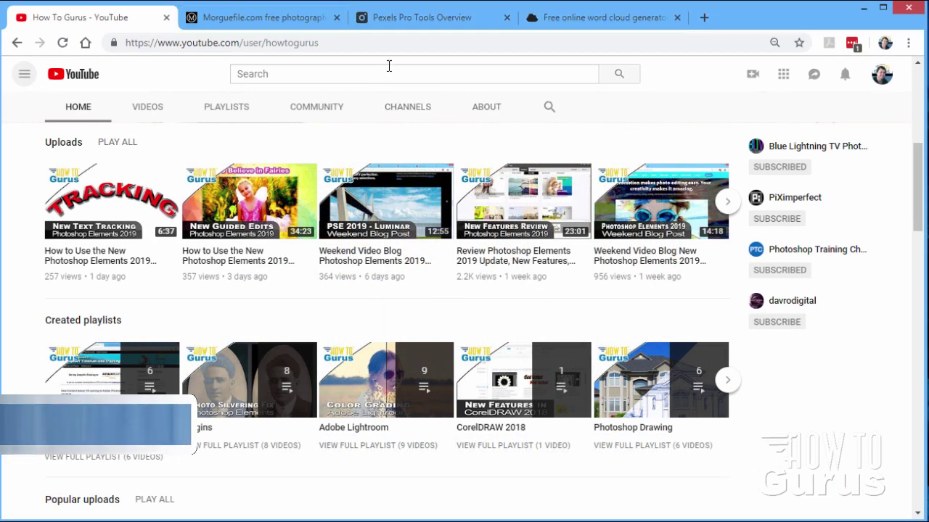
{"action": "left_click", "coordinate": [268, 23]}
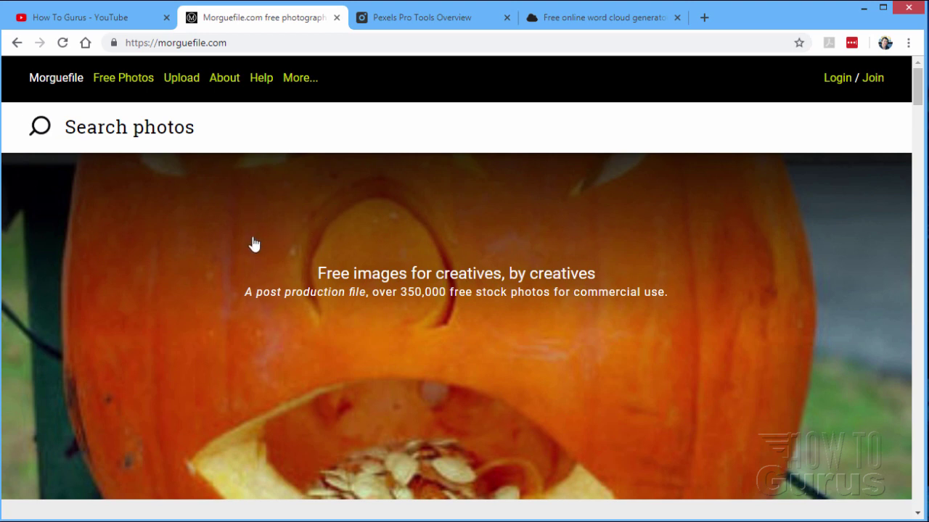
{"action": "scroll", "coordinate": [269, 250], "scroll_direction": "down", "scroll_amount": 7}
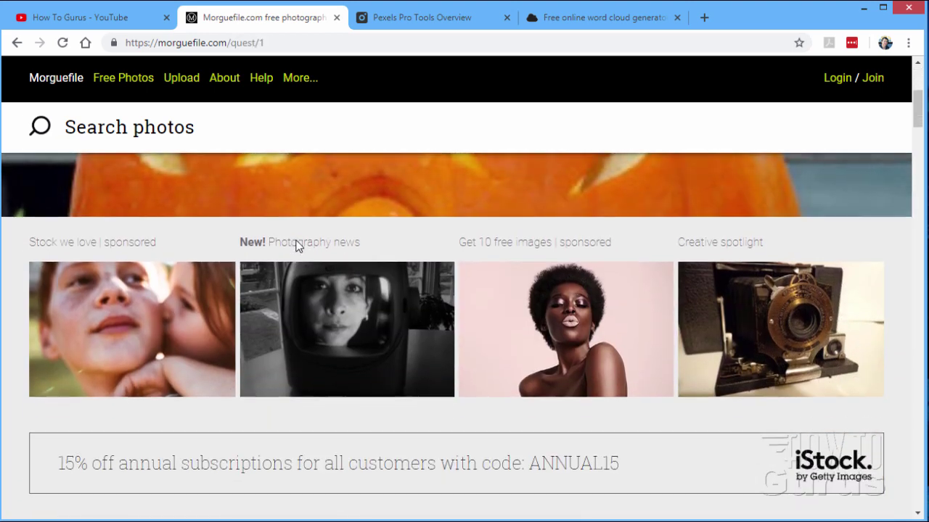
{"action": "scroll", "coordinate": [296, 245], "scroll_direction": "down", "scroll_amount": 8}
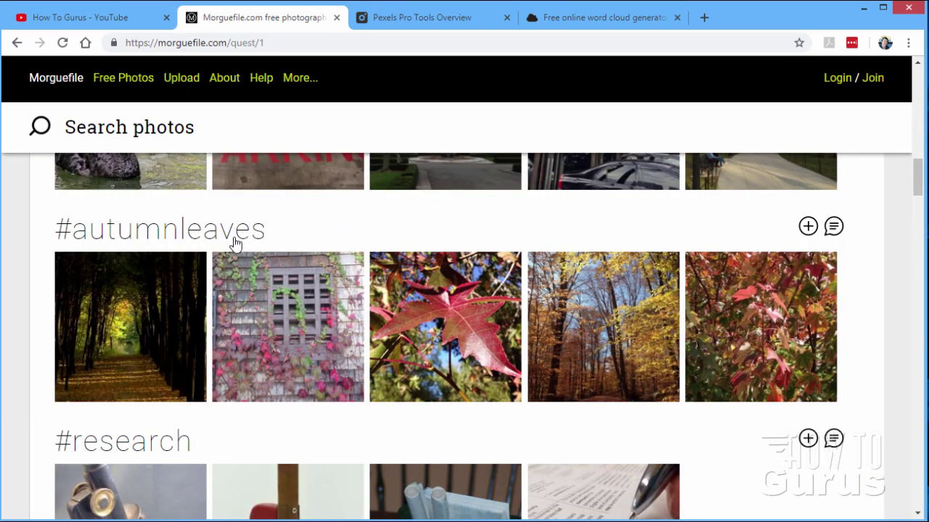
{"action": "scroll", "coordinate": [323, 246], "scroll_direction": "down", "scroll_amount": 9}
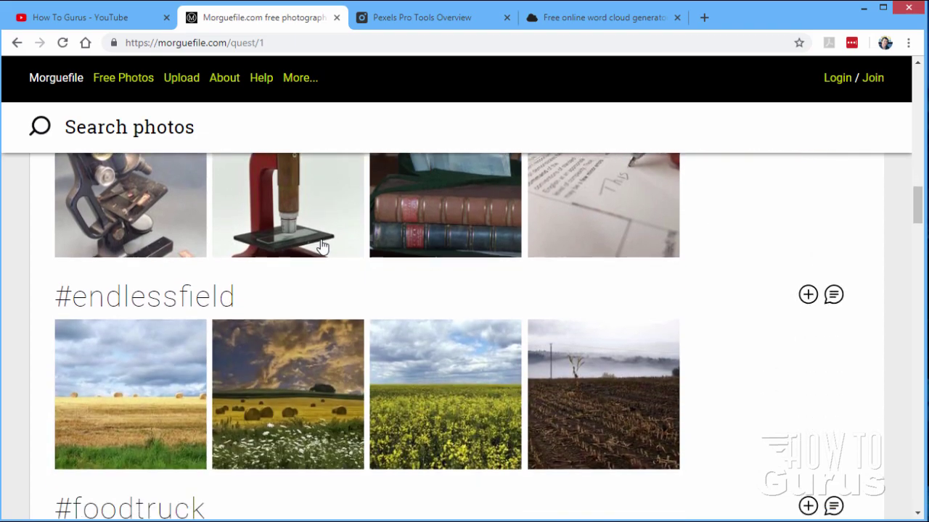
{"action": "scroll", "coordinate": [323, 246], "scroll_direction": "down", "scroll_amount": 5}
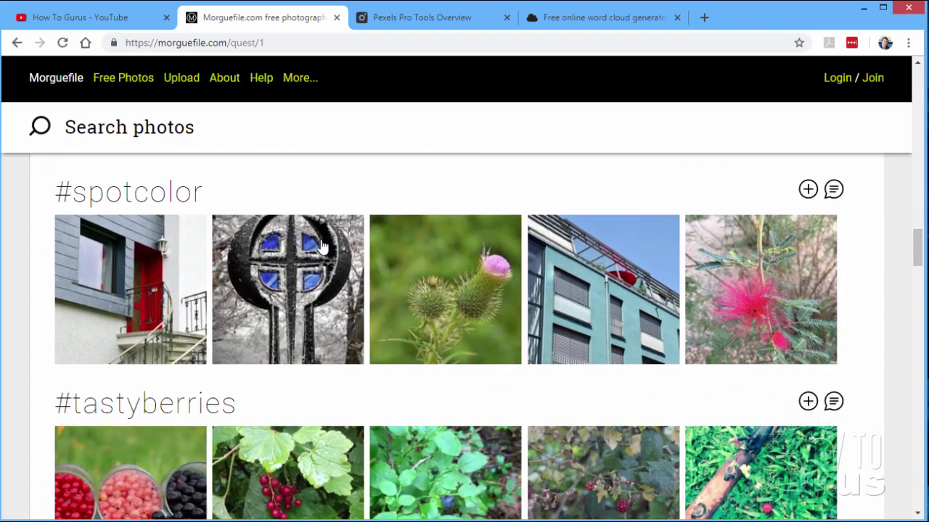
{"action": "scroll", "coordinate": [323, 247], "scroll_direction": "up", "scroll_amount": 18}
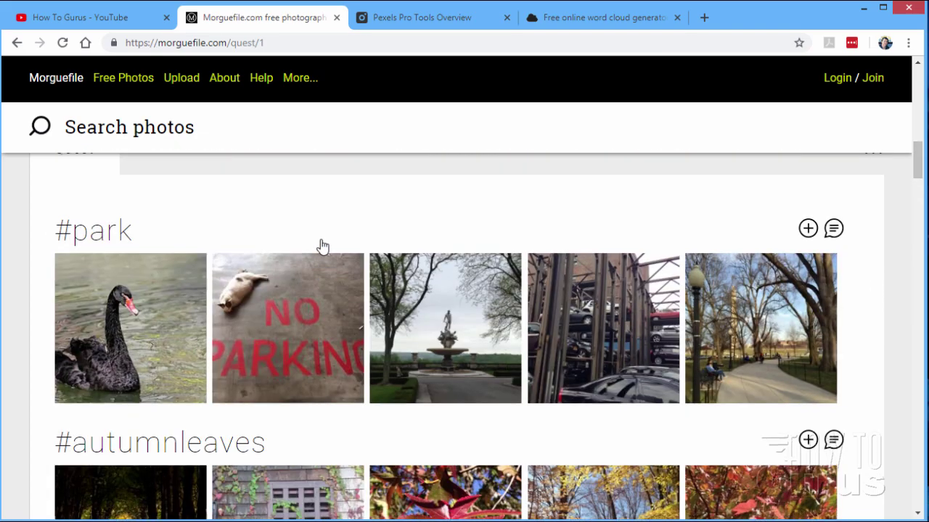
{"action": "scroll", "coordinate": [398, 351], "scroll_direction": "up", "scroll_amount": 4}
{"action": "scroll", "coordinate": [397, 351], "scroll_direction": "up", "scroll_amount": 3}
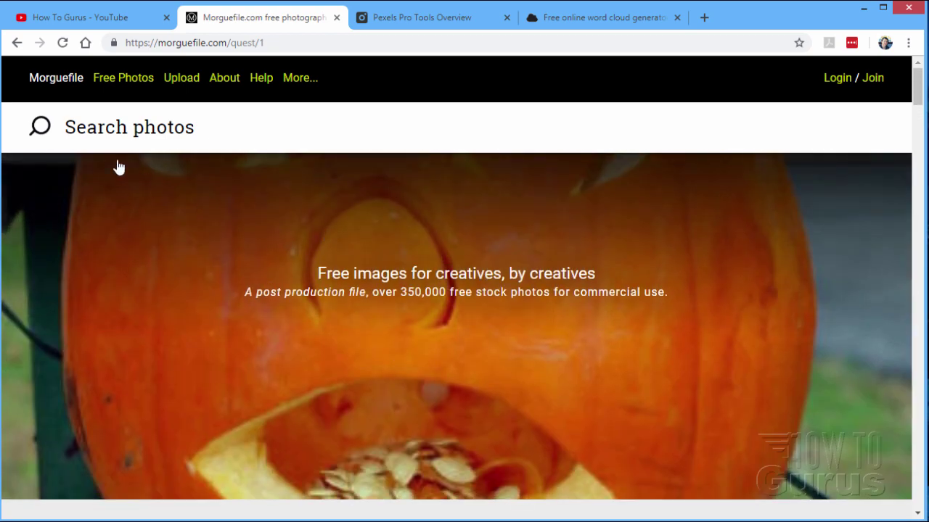
- Search Morguefile's free photos for 'halloween'
{"action": "left_click", "coordinate": [153, 135]}
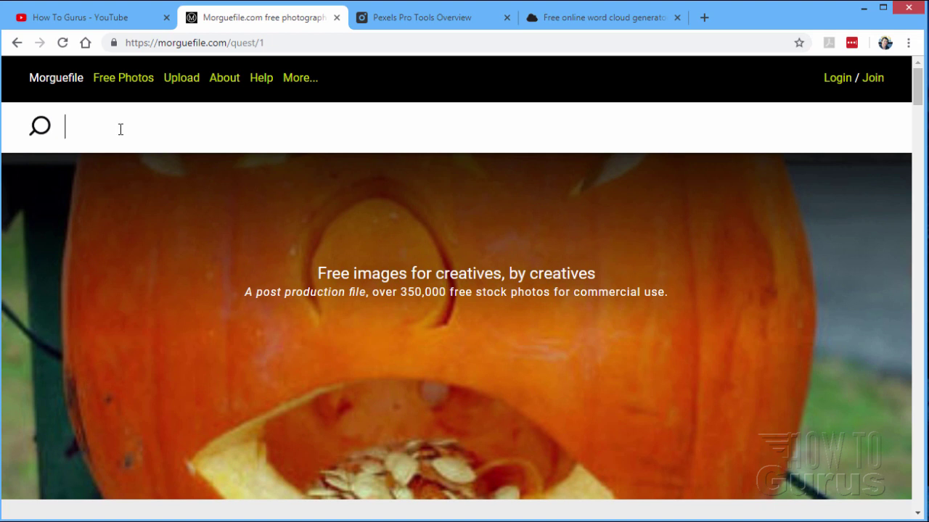
{"action": "type", "text": "halloween"}
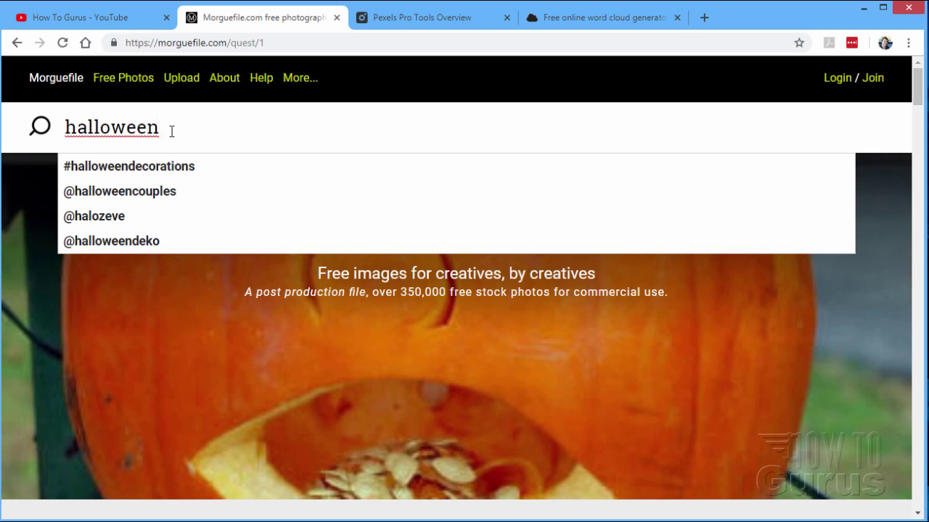
{"action": "key", "text": "Return"}
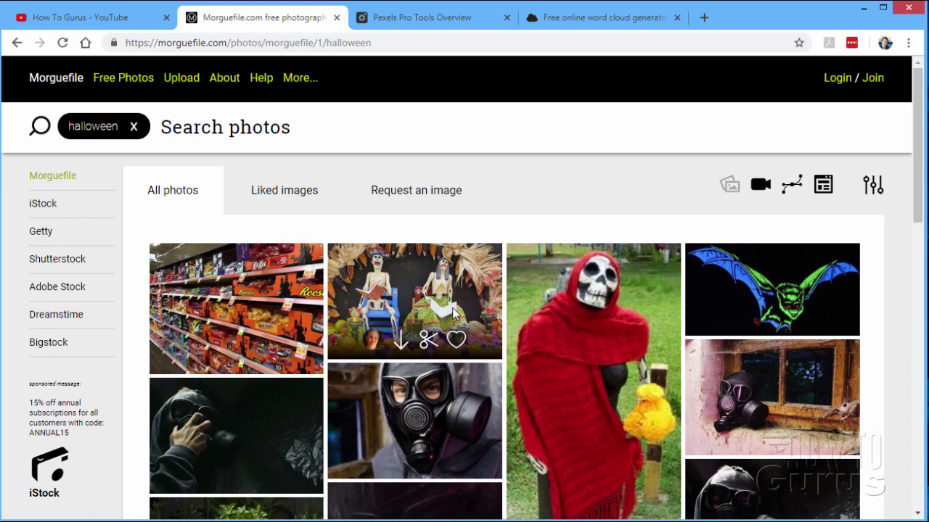
{"action": "scroll", "coordinate": [428, 334], "scroll_direction": "down", "scroll_amount": 1}
{"action": "scroll", "coordinate": [428, 267], "scroll_direction": "down", "scroll_amount": 5}
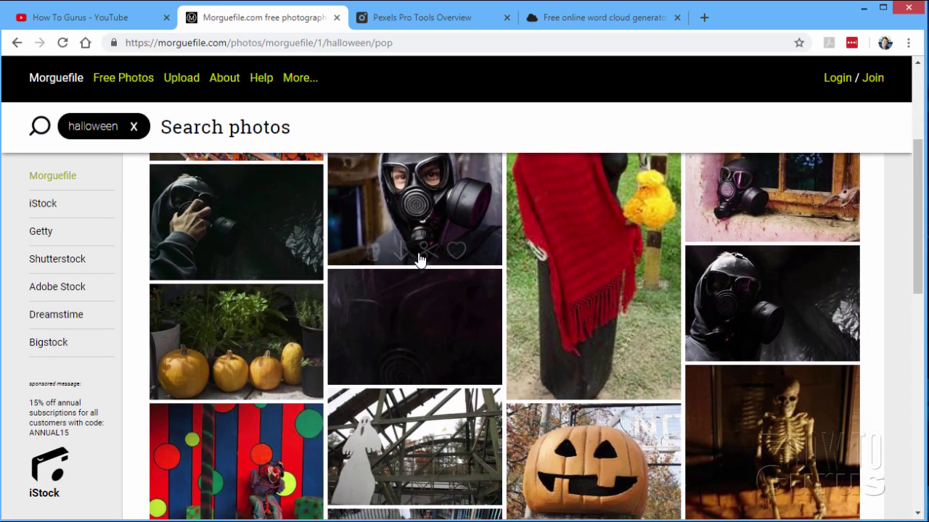
{"action": "scroll", "coordinate": [420, 259], "scroll_direction": "down", "scroll_amount": 3}
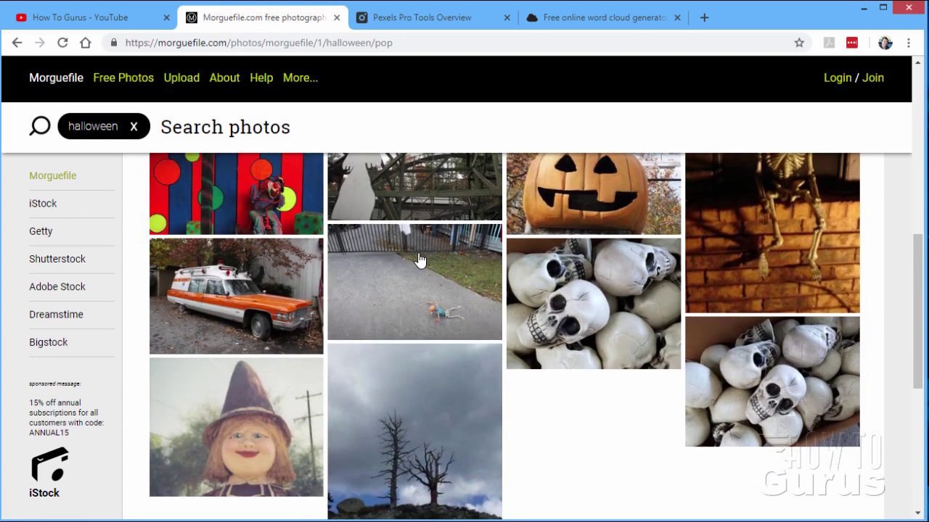
{"action": "scroll", "coordinate": [418, 253], "scroll_direction": "down", "scroll_amount": 2}
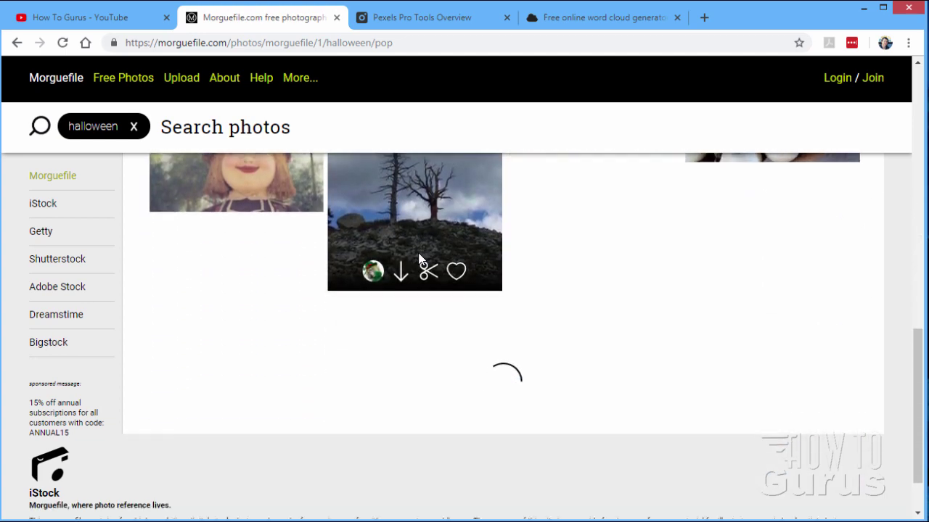
{"action": "scroll", "coordinate": [406, 233], "scroll_direction": "down", "scroll_amount": 2}
{"action": "scroll", "coordinate": [407, 233], "scroll_direction": "down", "scroll_amount": 8}
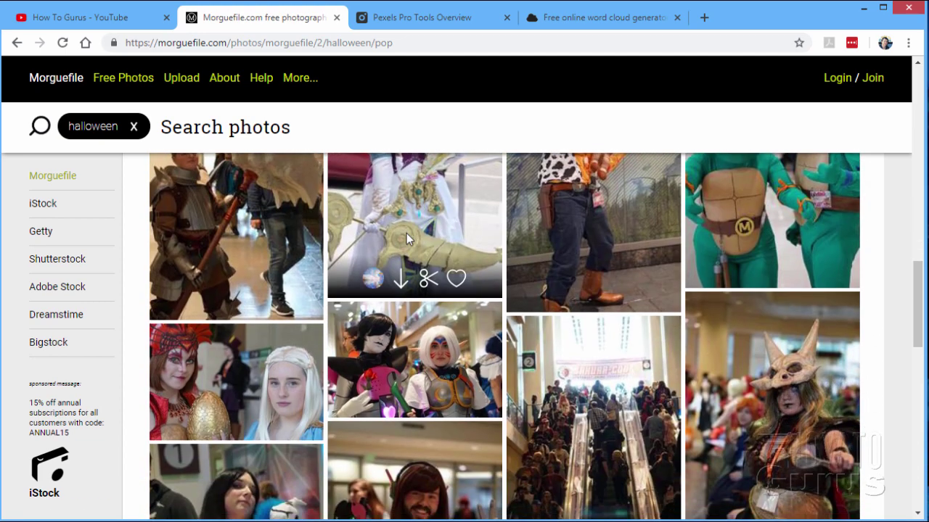
{"action": "scroll", "coordinate": [405, 232], "scroll_direction": "down", "scroll_amount": 6}
{"action": "scroll", "coordinate": [406, 233], "scroll_direction": "down", "scroll_amount": 8}
{"action": "scroll", "coordinate": [406, 233], "scroll_direction": "down", "scroll_amount": 3}
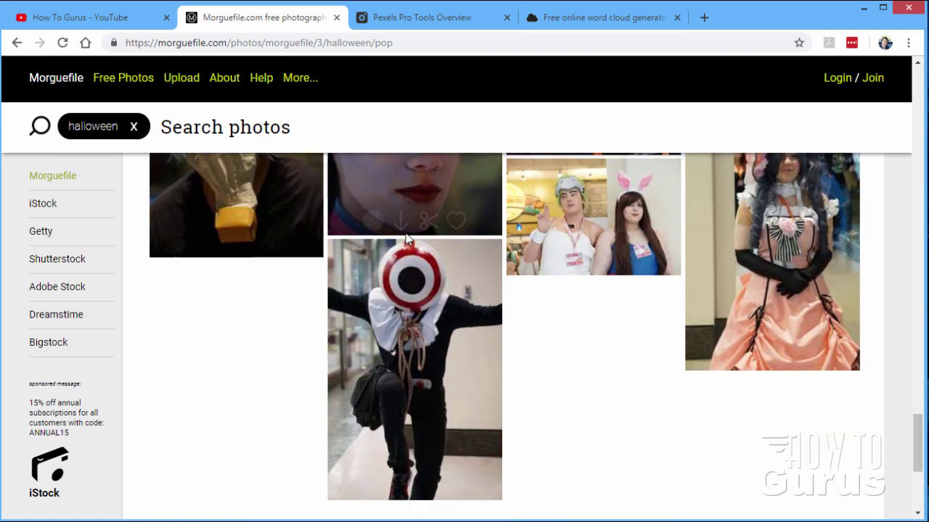
{"action": "scroll", "coordinate": [406, 232], "scroll_direction": "down", "scroll_amount": 3}
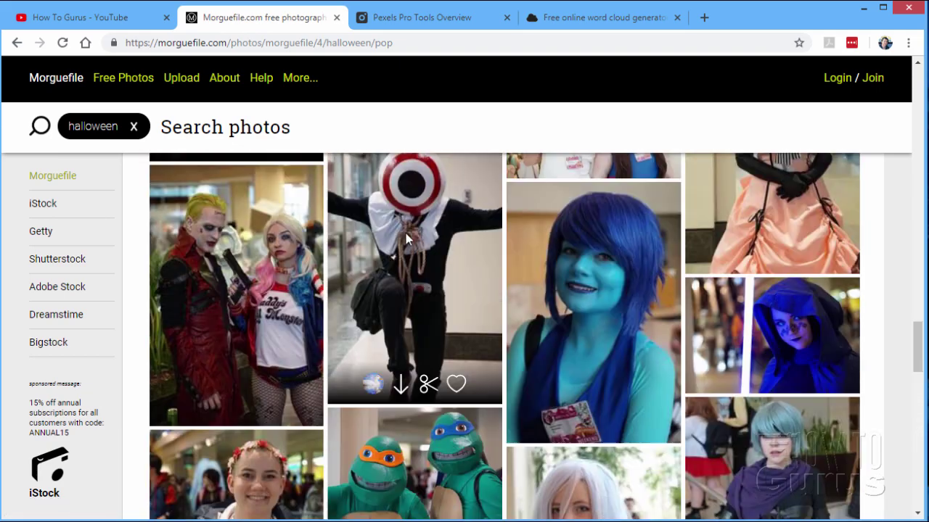
{"action": "scroll", "coordinate": [406, 238], "scroll_direction": "down", "scroll_amount": 3}
{"action": "scroll", "coordinate": [405, 239], "scroll_direction": "up", "scroll_amount": 5}
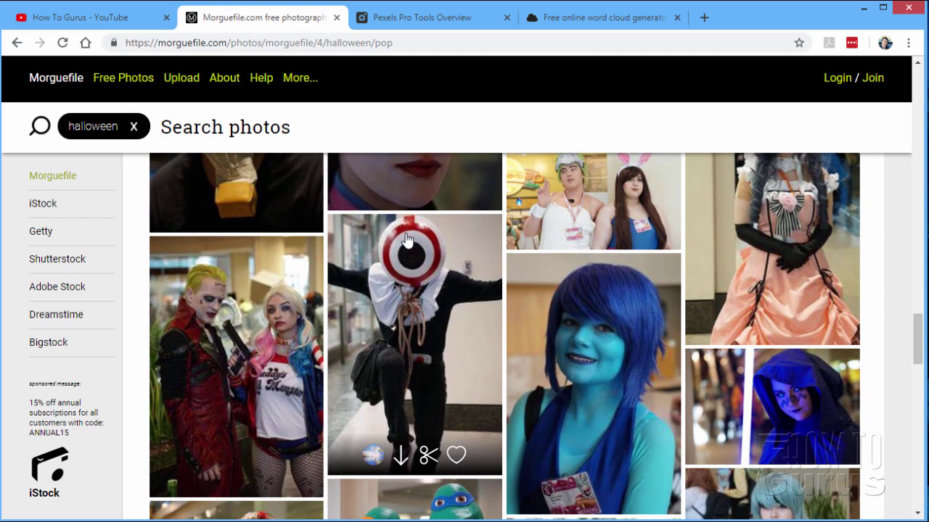
{"action": "left_click", "coordinate": [406, 328]}
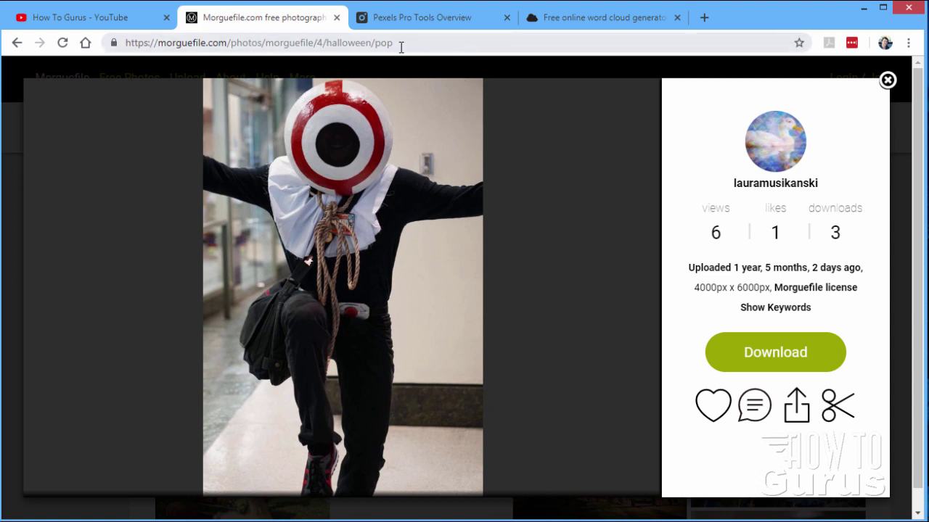
{"action": "left_click", "coordinate": [887, 81]}
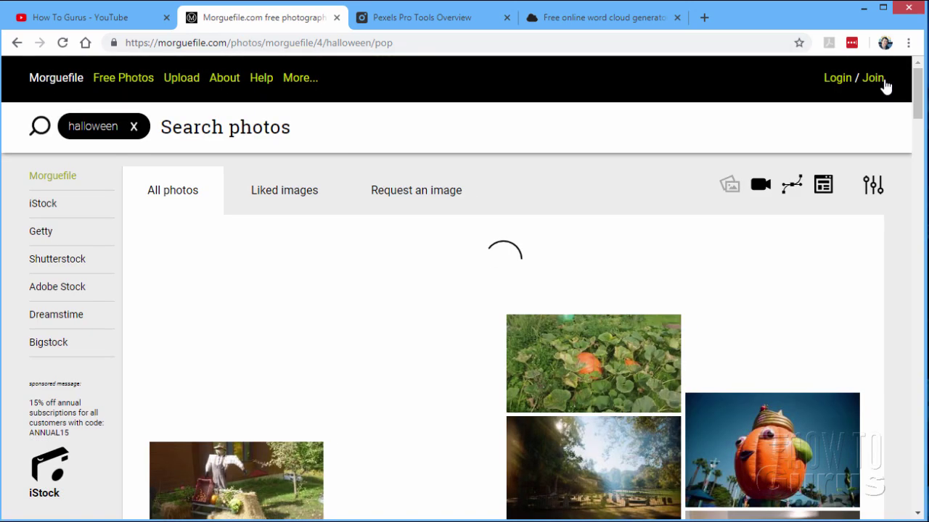
- Scroll to the target-head costume photo in the halloween results and right-click it
{"action": "scroll", "coordinate": [453, 275], "scroll_direction": "up", "scroll_amount": 10}
{"action": "scroll", "coordinate": [426, 274], "scroll_direction": "down", "scroll_amount": 10}
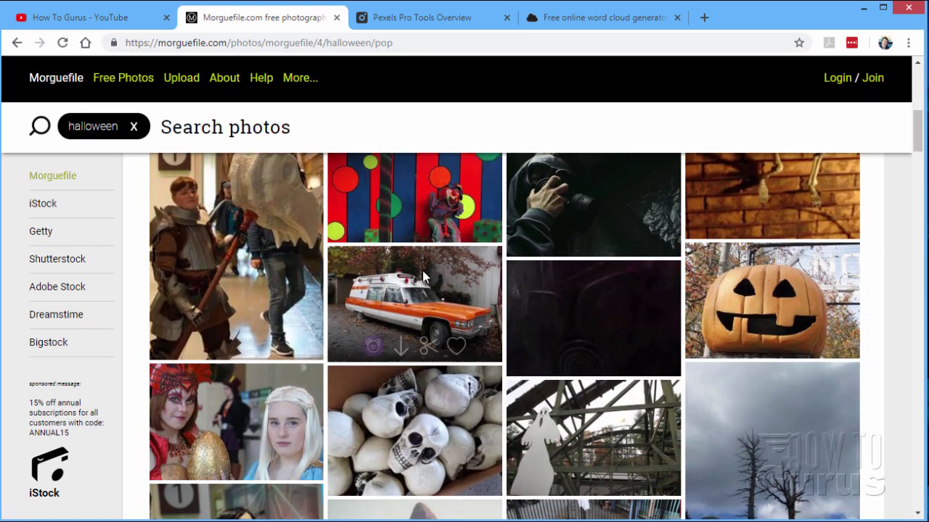
{"action": "scroll", "coordinate": [422, 271], "scroll_direction": "down", "scroll_amount": 10}
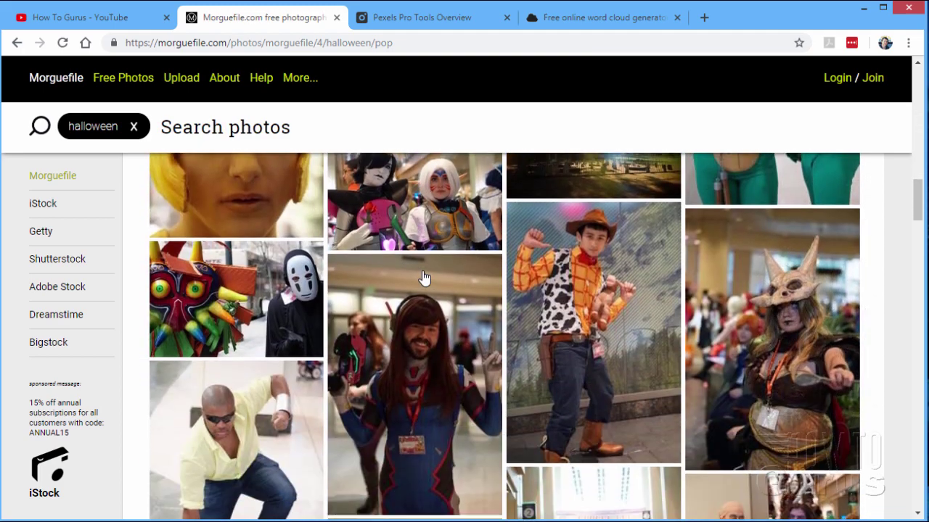
{"action": "scroll", "coordinate": [423, 271], "scroll_direction": "down", "scroll_amount": 10}
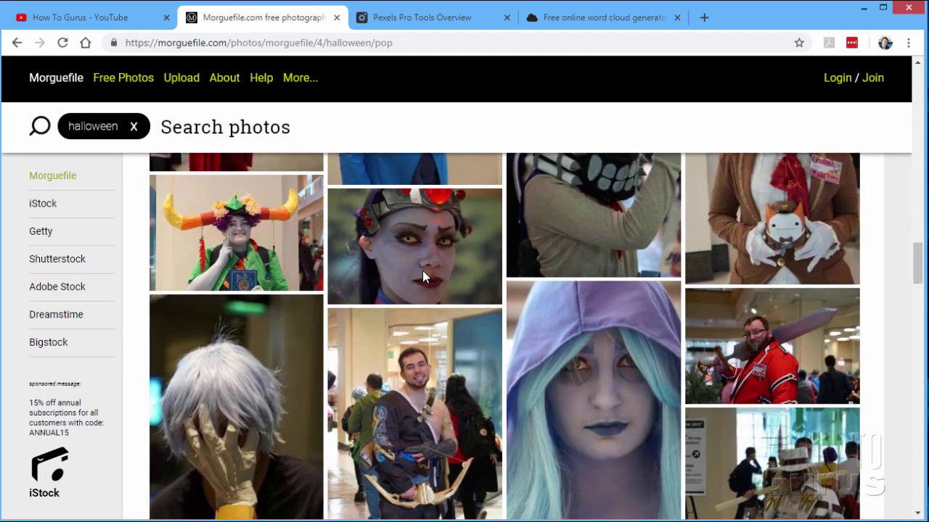
{"action": "scroll", "coordinate": [423, 270], "scroll_direction": "down", "scroll_amount": 10}
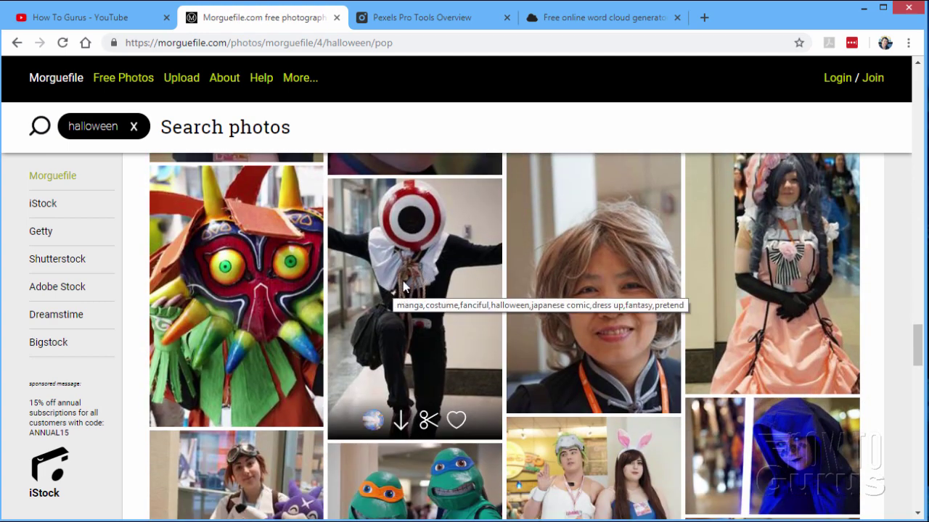
{"action": "right_click", "coordinate": [403, 285]}
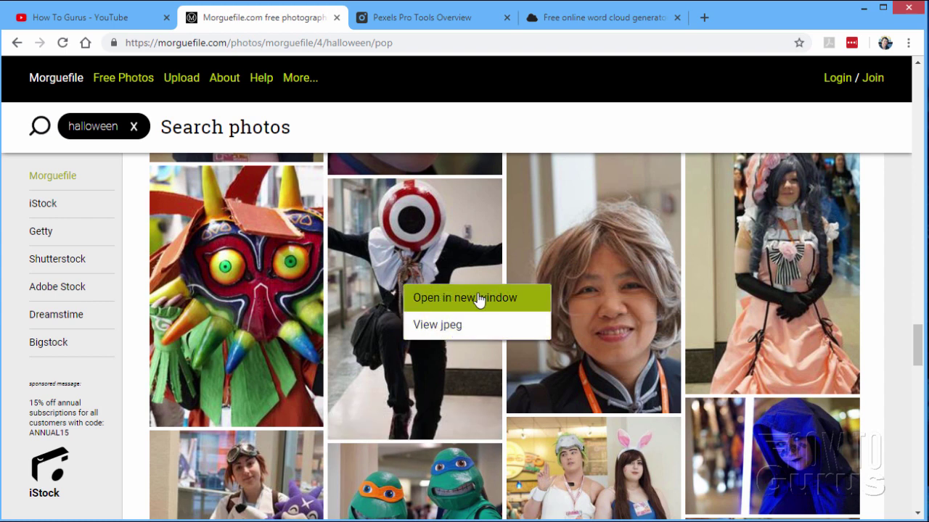
- Open the target-head costume photo in its own tab and select its web address
{"action": "left_click", "coordinate": [426, 303]}
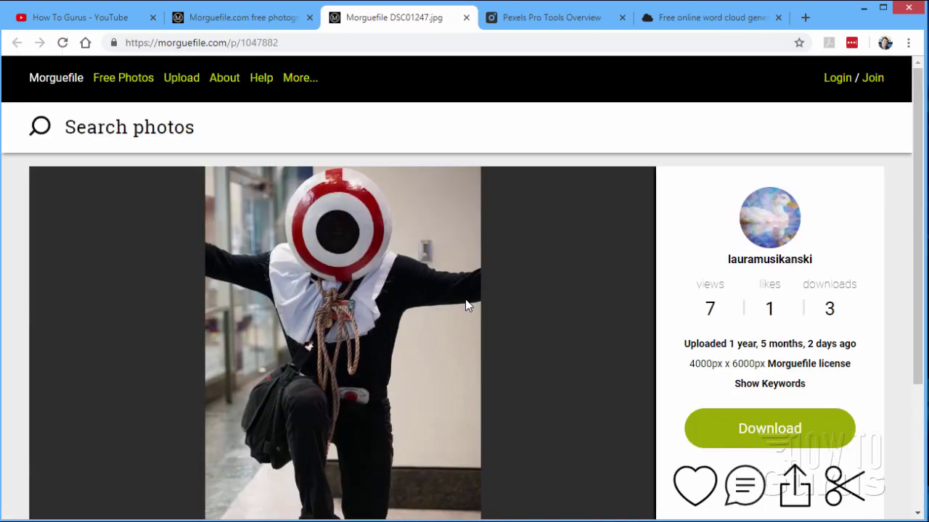
{"action": "left_click", "coordinate": [281, 42]}
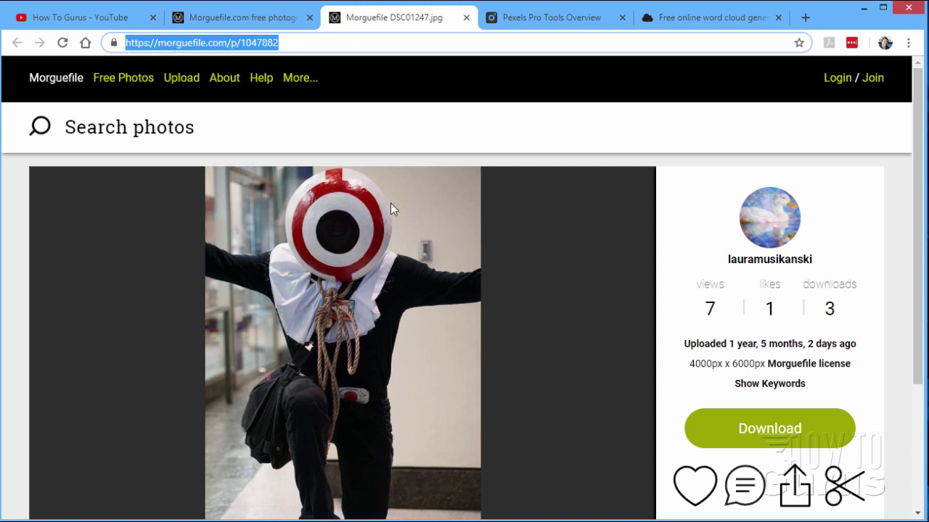
{"action": "left_click", "coordinate": [294, 42]}
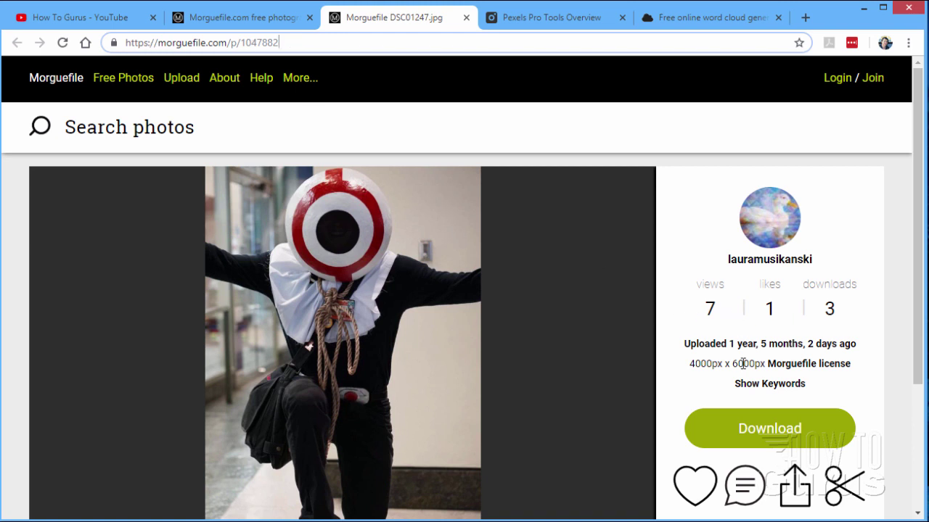
- Scroll through the photo's page, then return to Morguefile's Free Photos grid
{"action": "scroll", "coordinate": [691, 356], "scroll_direction": "down", "scroll_amount": 1}
{"action": "scroll", "coordinate": [693, 359], "scroll_direction": "down", "scroll_amount": 2}
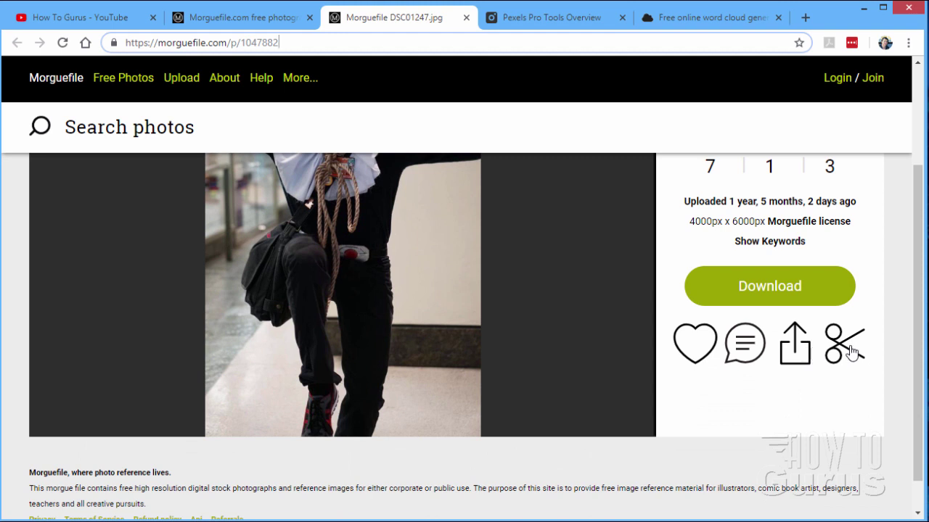
{"action": "scroll", "coordinate": [448, 345], "scroll_direction": "down", "scroll_amount": 1}
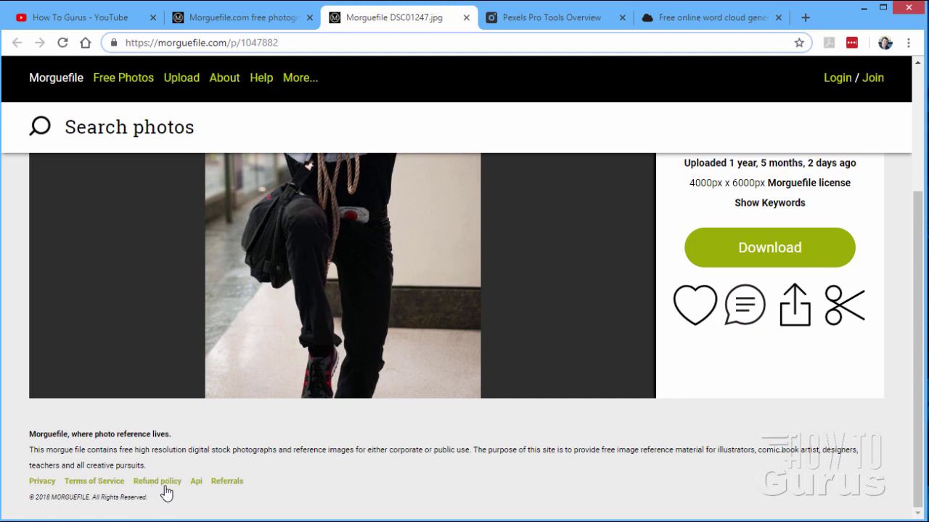
{"action": "scroll", "coordinate": [407, 394], "scroll_direction": "up", "scroll_amount": 3}
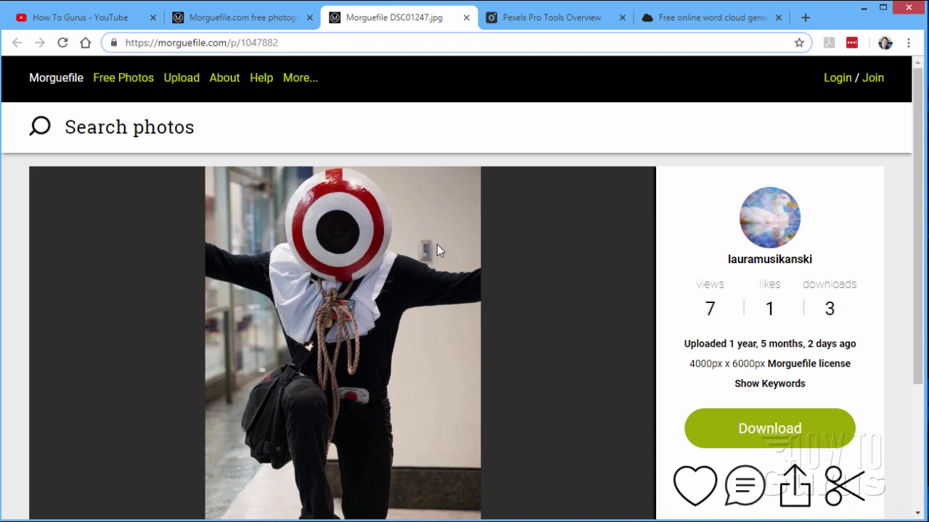
{"action": "left_click", "coordinate": [113, 81]}
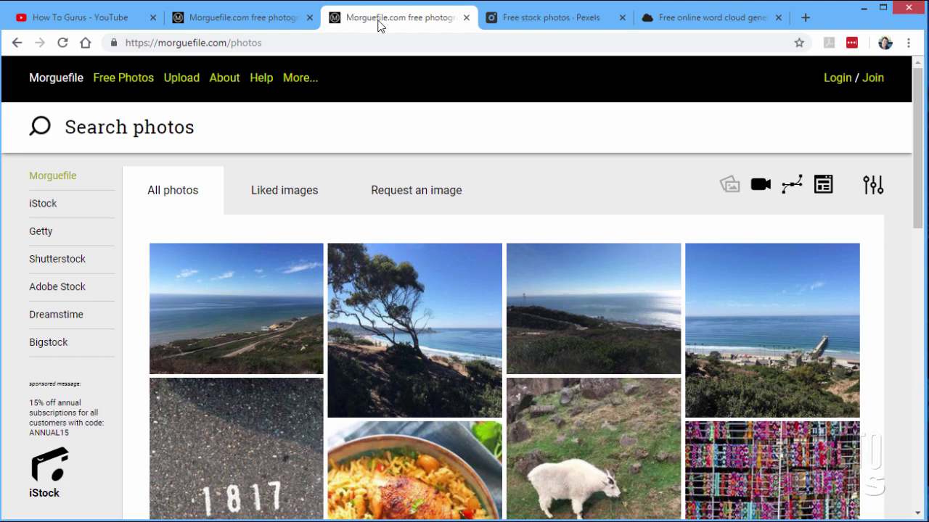
- Switch to the Pexels tab and scroll through its trending free stock photos
{"action": "left_click", "coordinate": [500, 21]}
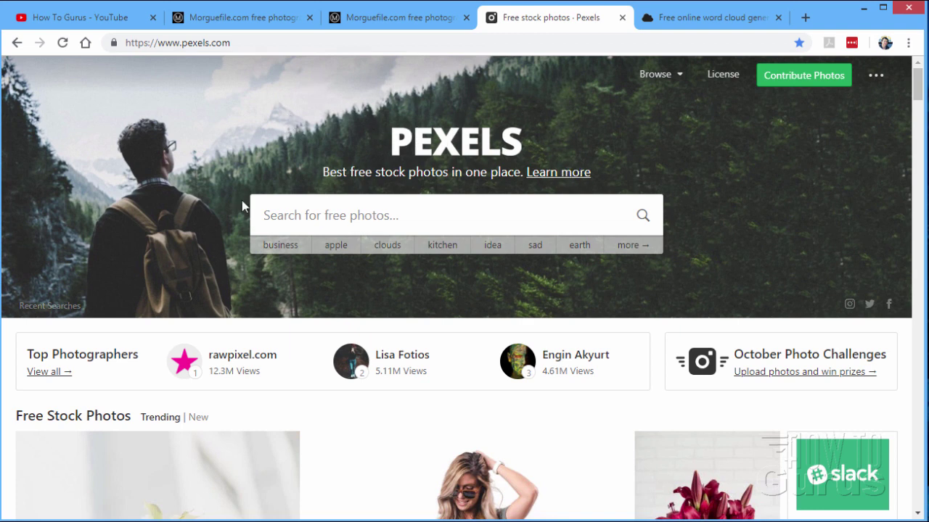
{"action": "scroll", "coordinate": [448, 301], "scroll_direction": "down", "scroll_amount": 6}
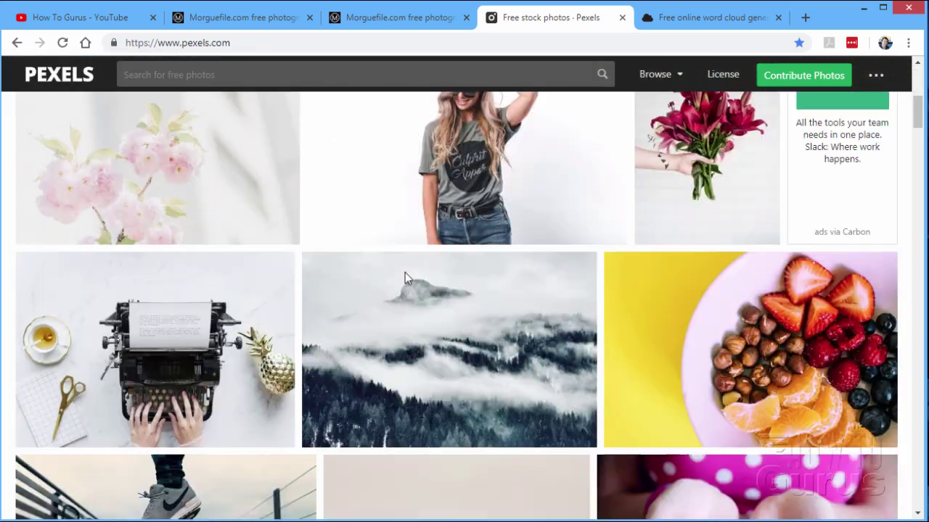
{"action": "scroll", "coordinate": [405, 272], "scroll_direction": "down", "scroll_amount": 13}
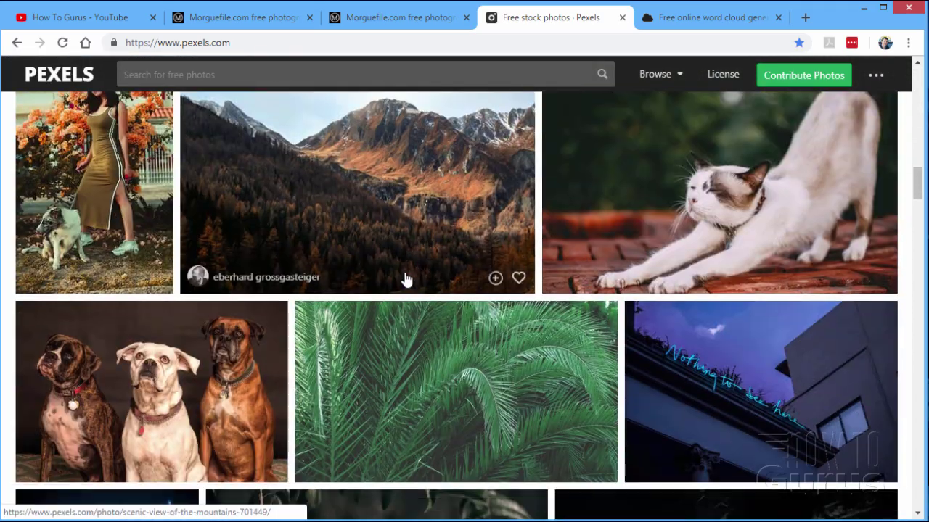
{"action": "scroll", "coordinate": [406, 280], "scroll_direction": "down", "scroll_amount": 13}
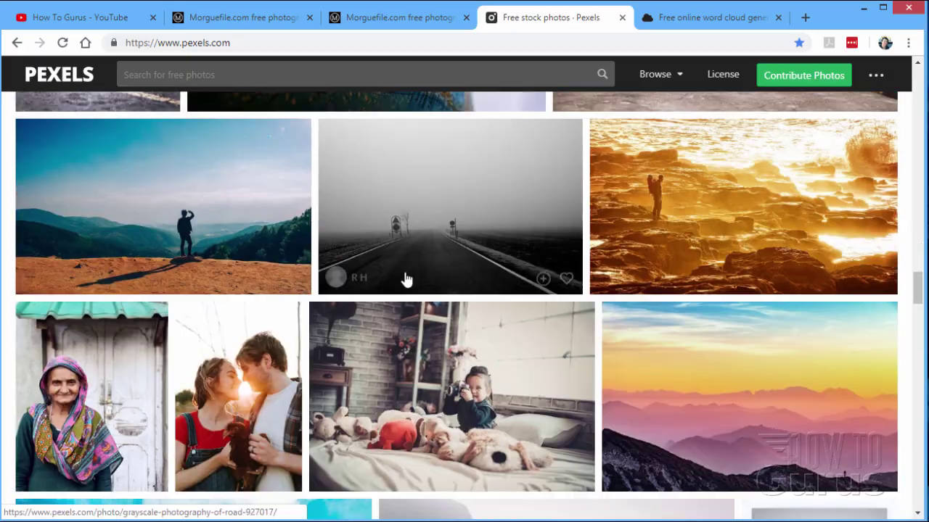
{"action": "scroll", "coordinate": [406, 280], "scroll_direction": "down", "scroll_amount": 13}
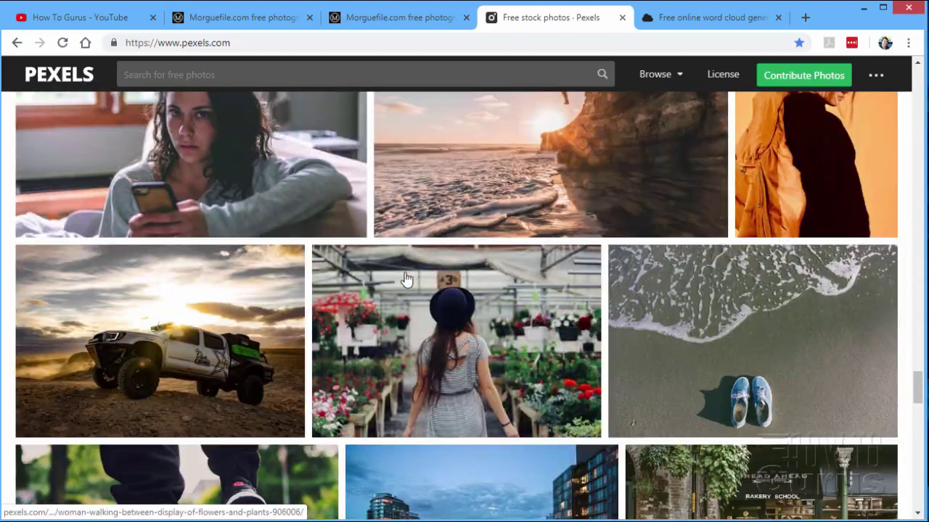
{"action": "scroll", "coordinate": [406, 280], "scroll_direction": "down", "scroll_amount": 13}
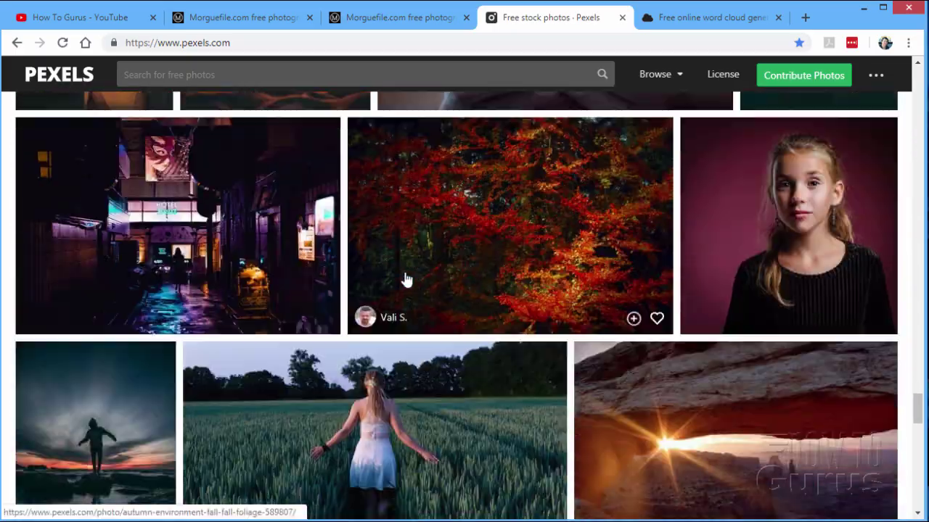
{"action": "scroll", "coordinate": [406, 280], "scroll_direction": "down", "scroll_amount": 13}
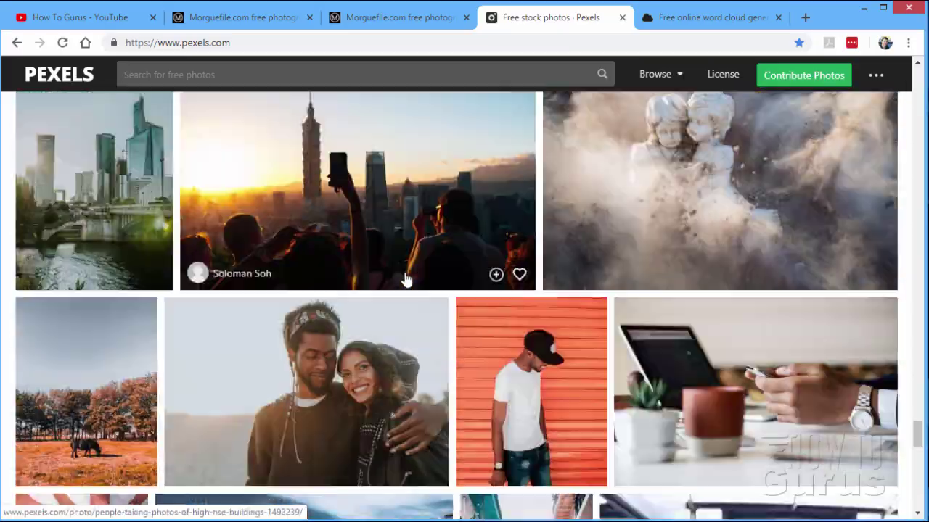
{"action": "scroll", "coordinate": [406, 281], "scroll_direction": "down", "scroll_amount": 13}
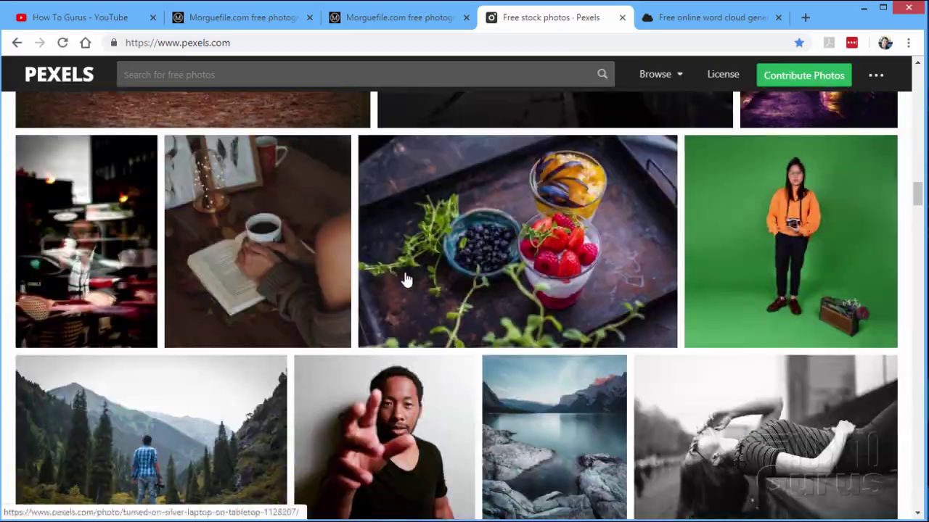
{"action": "scroll", "coordinate": [405, 281], "scroll_direction": "up", "scroll_amount": 20}
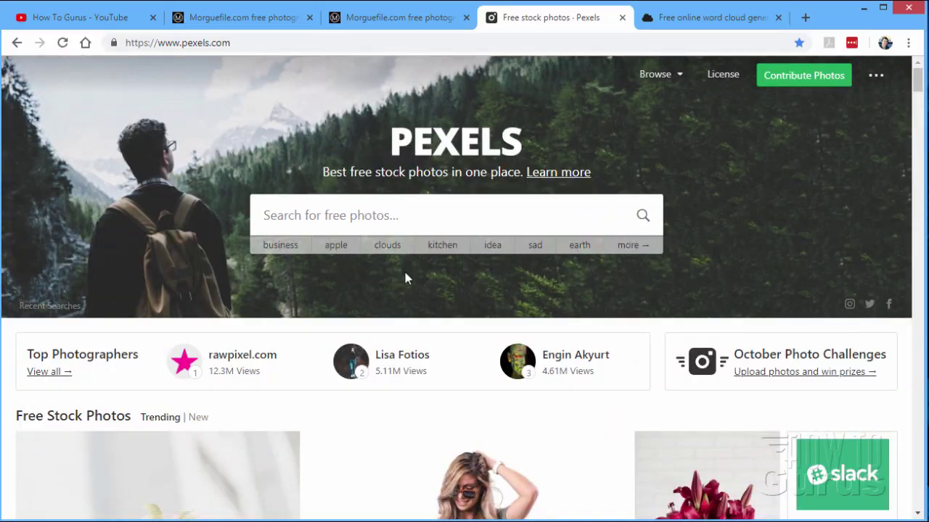
- Submit an empty Pexels search and dismiss the suggestions list
{"action": "left_click", "coordinate": [351, 220]}
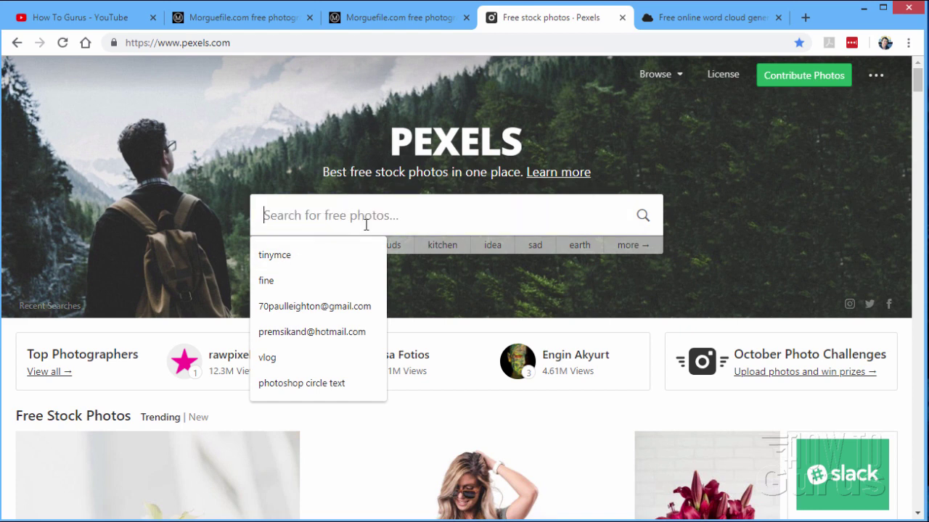
{"action": "key", "text": "Return"}
{"action": "left_click", "coordinate": [481, 289]}
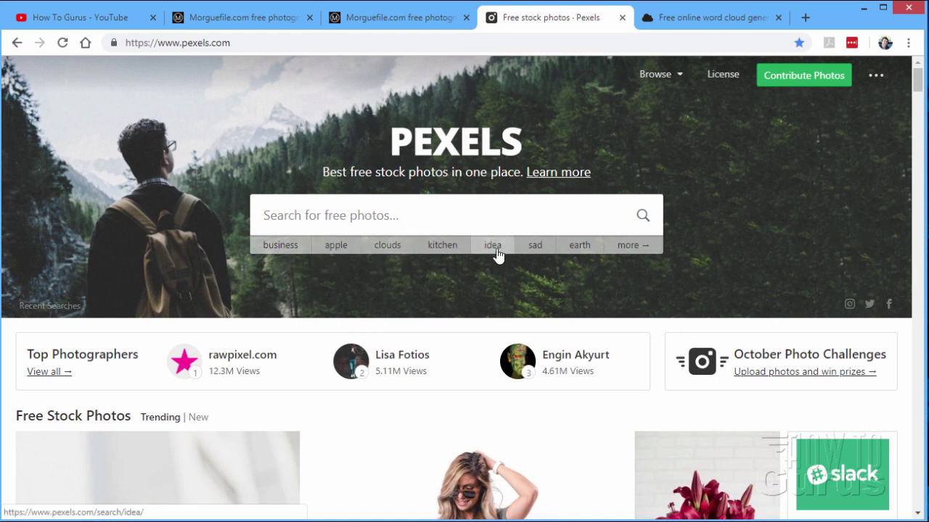
- Browse Pexels' Popular Searches list, then return to the home page
{"action": "left_click", "coordinate": [633, 247]}
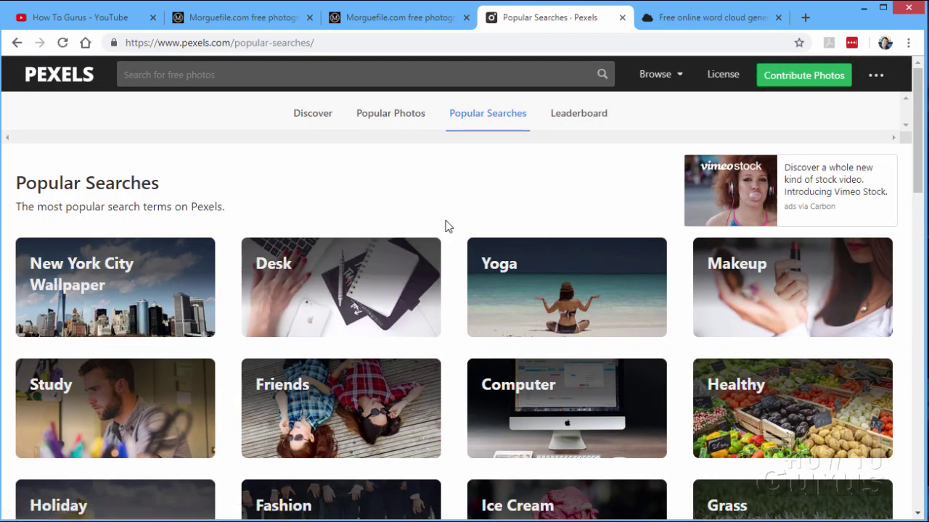
{"action": "scroll", "coordinate": [446, 226], "scroll_direction": "down", "scroll_amount": 5}
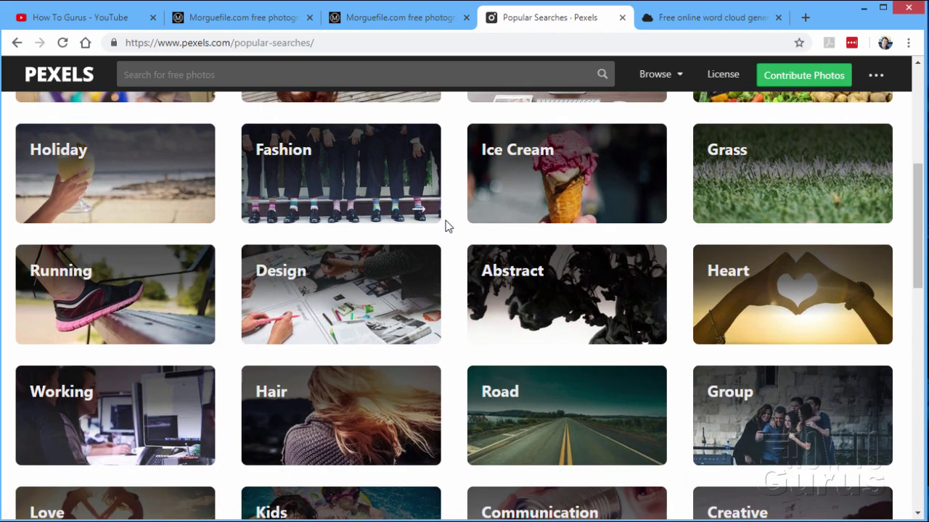
{"action": "scroll", "coordinate": [446, 227], "scroll_direction": "down", "scroll_amount": 4}
{"action": "scroll", "coordinate": [446, 226], "scroll_direction": "up", "scroll_amount": 9}
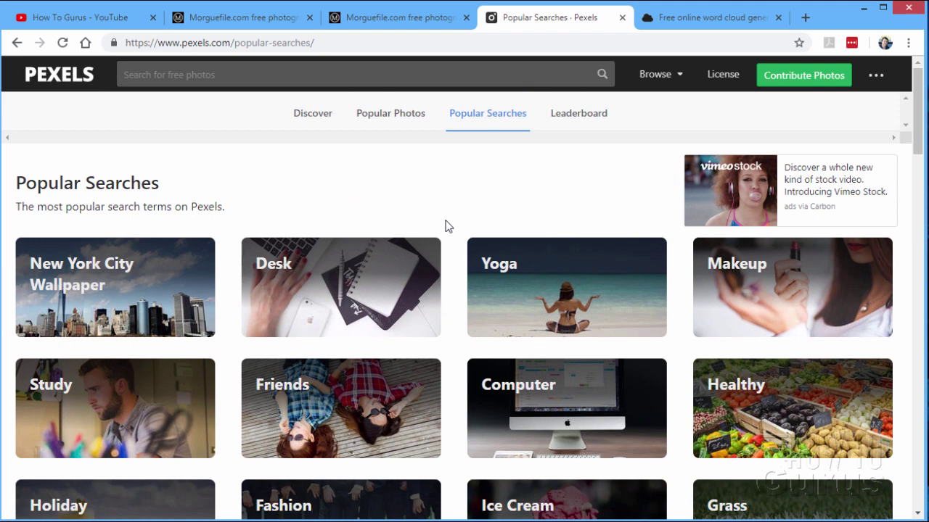
{"action": "left_click", "coordinate": [17, 43]}
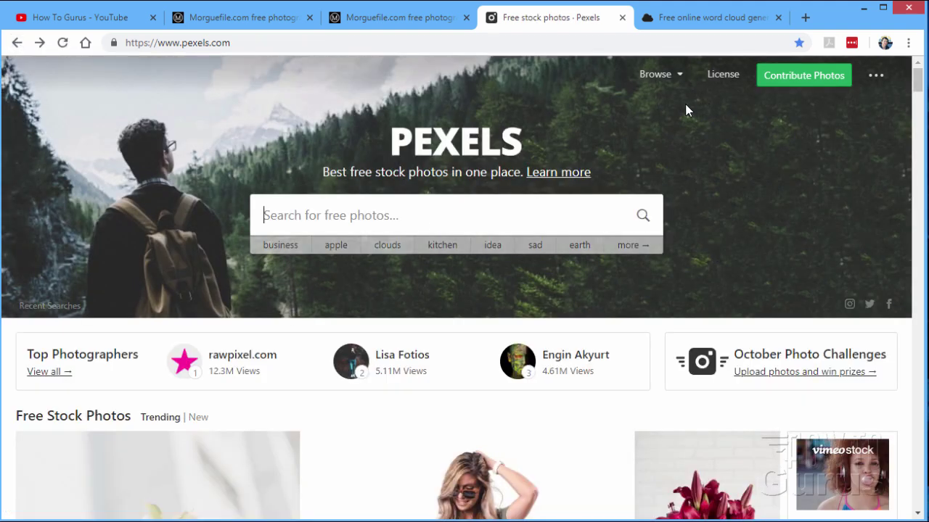
- Open the Pexels License page and scroll down to 'What is allowed?' and back
{"action": "left_click", "coordinate": [724, 80]}
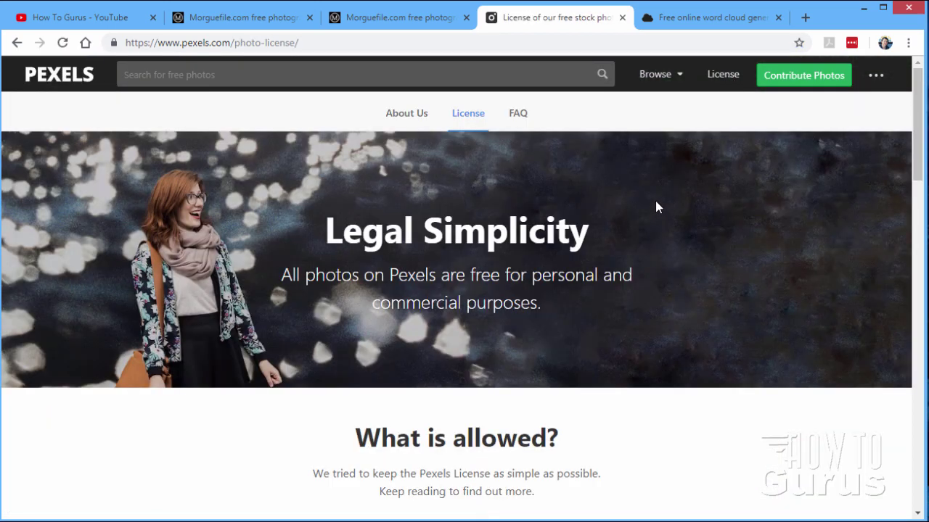
{"action": "scroll", "coordinate": [643, 350], "scroll_direction": "down", "scroll_amount": 4}
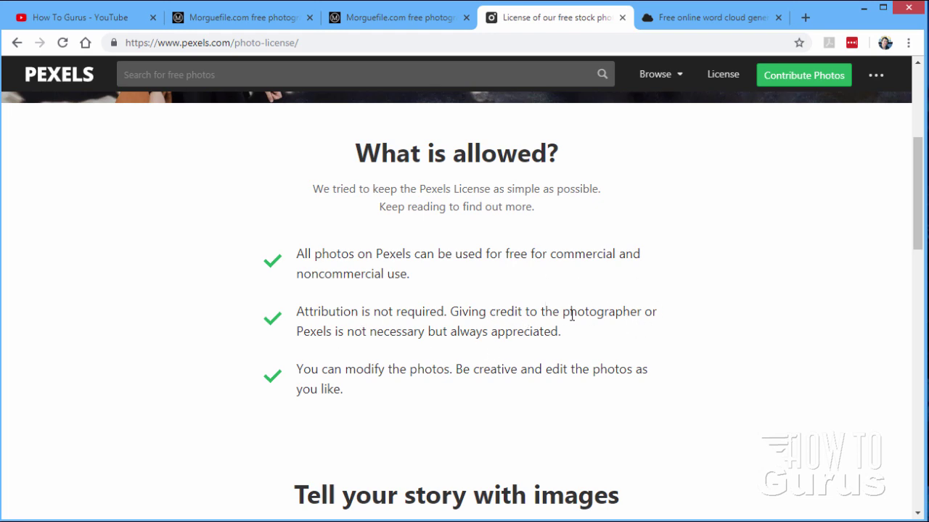
{"action": "scroll", "coordinate": [528, 355], "scroll_direction": "up", "scroll_amount": 4}
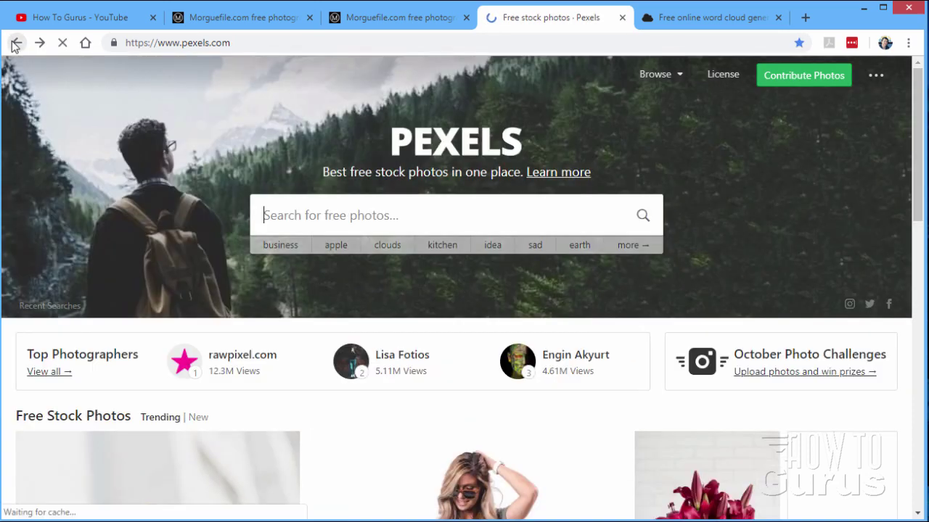
- Go back to the Pexels home page and scroll the grid past Top Photographers and October Photo Challenges
{"action": "left_click", "coordinate": [16, 42]}
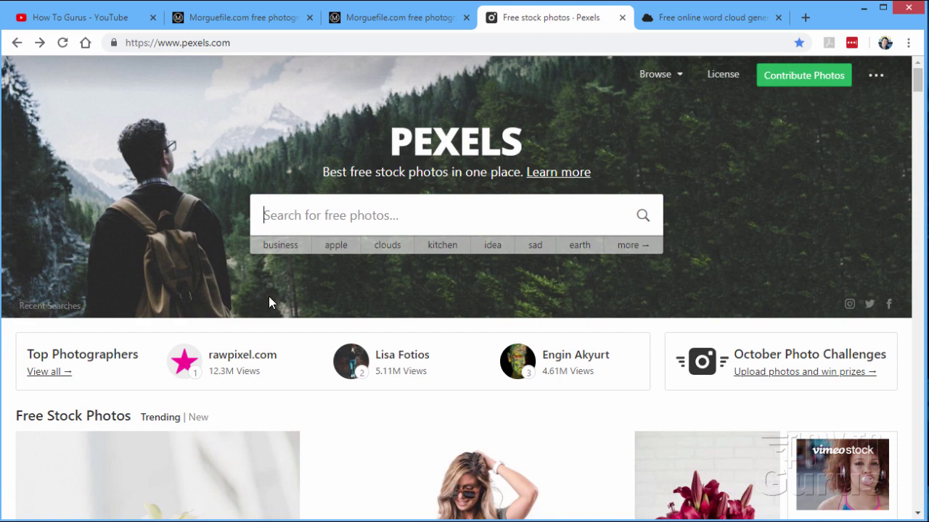
{"action": "scroll", "coordinate": [283, 302], "scroll_direction": "down", "scroll_amount": 5}
{"action": "scroll", "coordinate": [322, 218], "scroll_direction": "down", "scroll_amount": 9}
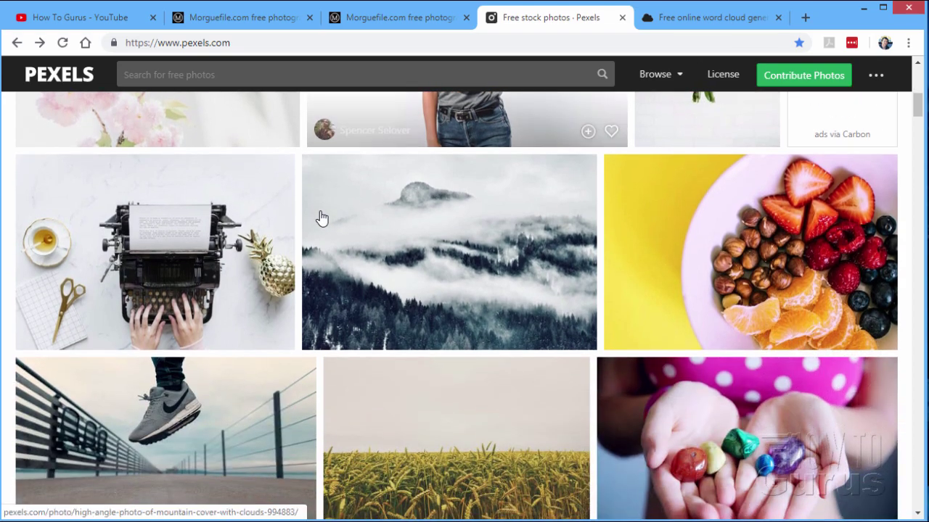
{"action": "scroll", "coordinate": [321, 218], "scroll_direction": "down", "scroll_amount": 10}
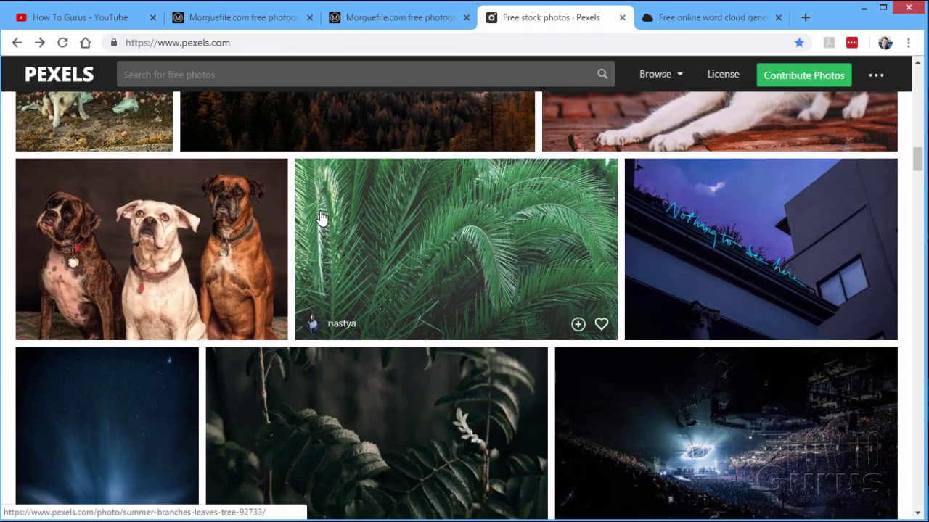
{"action": "scroll", "coordinate": [321, 218], "scroll_direction": "down", "scroll_amount": 4}
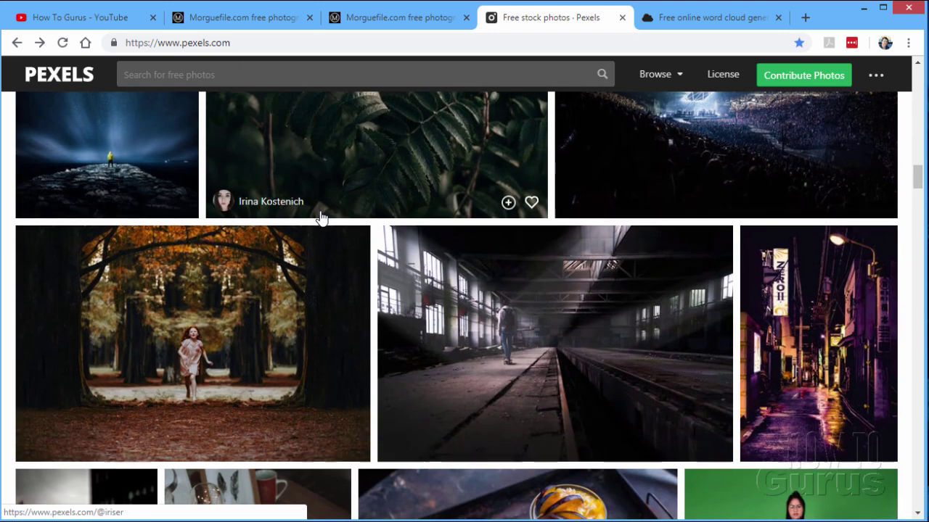
{"action": "scroll", "coordinate": [321, 218], "scroll_direction": "down", "scroll_amount": 2}
{"action": "scroll", "coordinate": [321, 218], "scroll_direction": "down", "scroll_amount": 2}
{"action": "scroll", "coordinate": [321, 219], "scroll_direction": "down", "scroll_amount": 3}
{"action": "scroll", "coordinate": [322, 219], "scroll_direction": "down", "scroll_amount": 2}
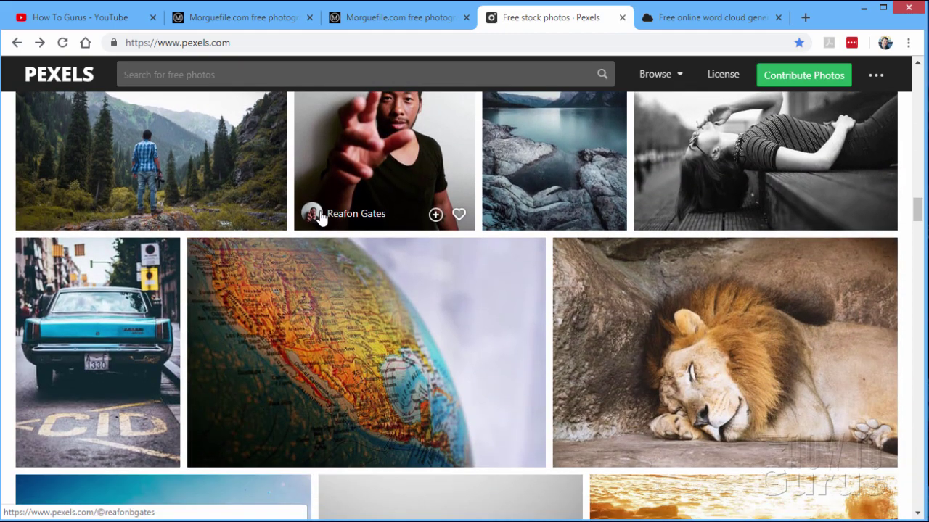
{"action": "scroll", "coordinate": [322, 218], "scroll_direction": "down", "scroll_amount": 5}
{"action": "scroll", "coordinate": [322, 218], "scroll_direction": "down", "scroll_amount": 2}
{"action": "scroll", "coordinate": [321, 218], "scroll_direction": "down", "scroll_amount": 6}
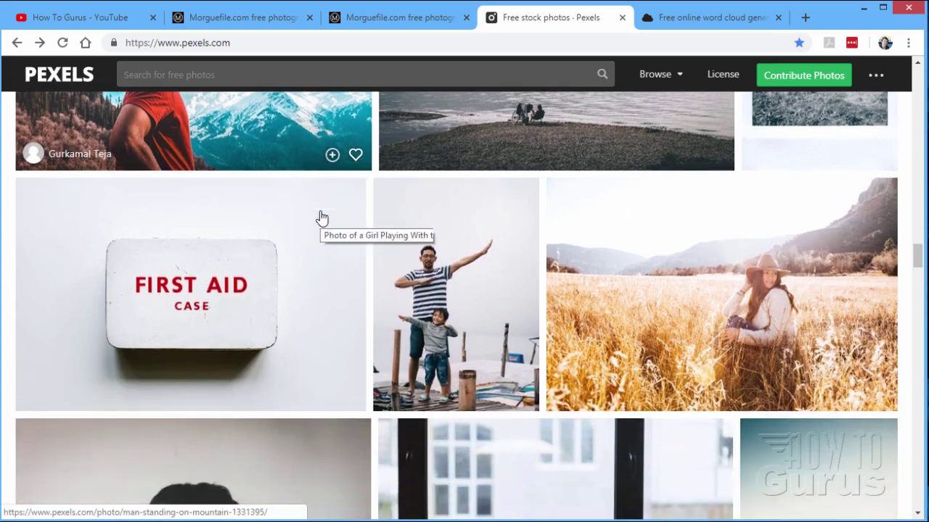
{"action": "scroll", "coordinate": [322, 218], "scroll_direction": "up", "scroll_amount": 20}
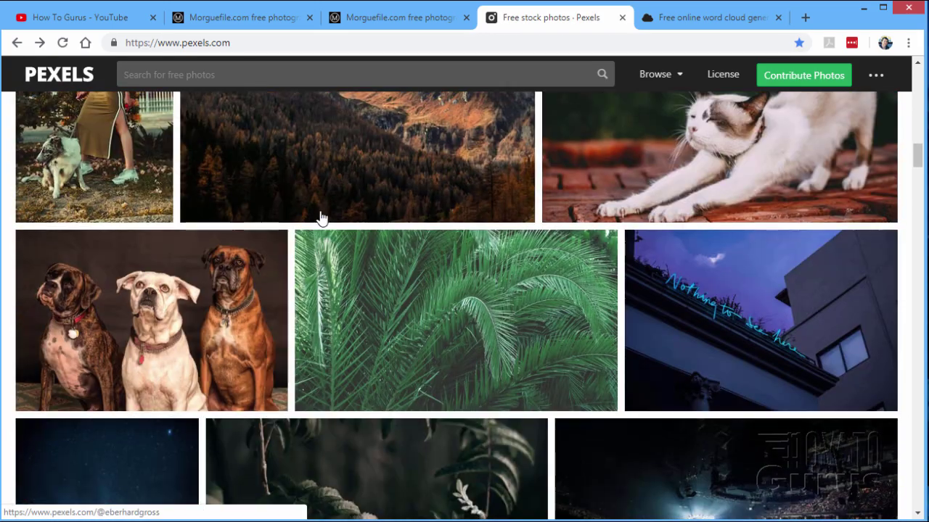
{"action": "scroll", "coordinate": [321, 219], "scroll_direction": "up", "scroll_amount": 10}
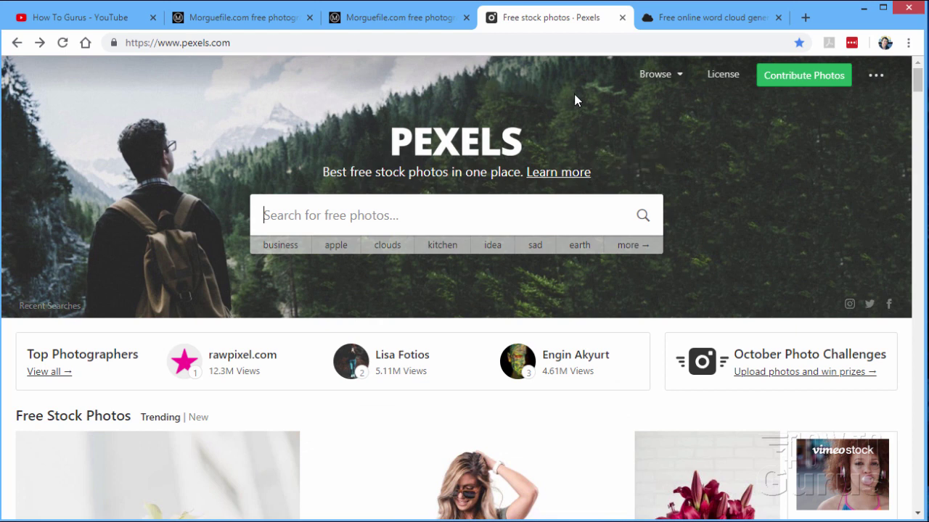
{"action": "mouse_move", "coordinate": [880, 77]}
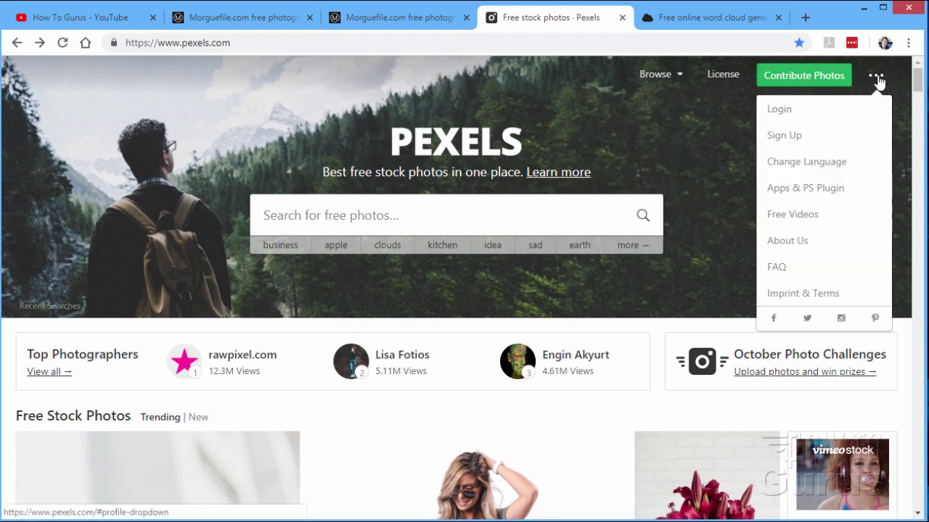
{"action": "left_click", "coordinate": [793, 194]}
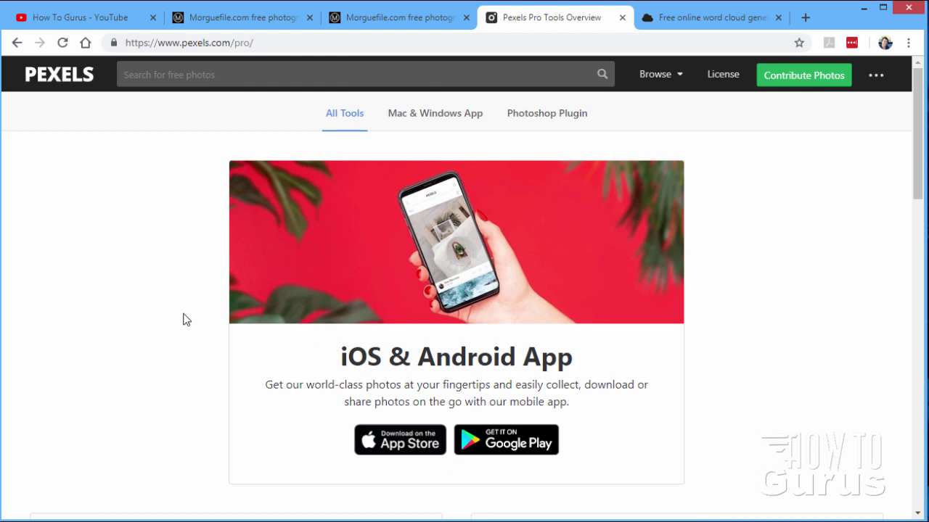
{"action": "scroll", "coordinate": [153, 285], "scroll_direction": "down", "scroll_amount": 3}
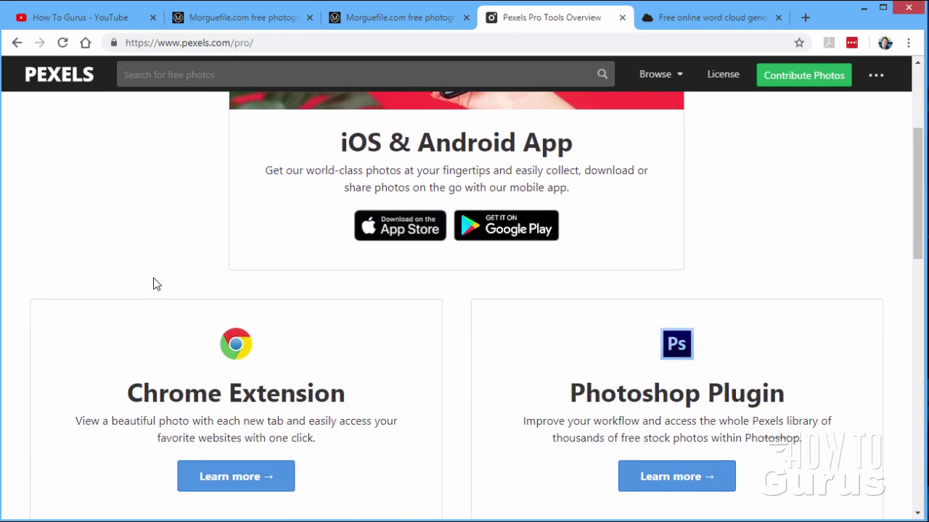
{"action": "scroll", "coordinate": [153, 285], "scroll_direction": "down", "scroll_amount": 1}
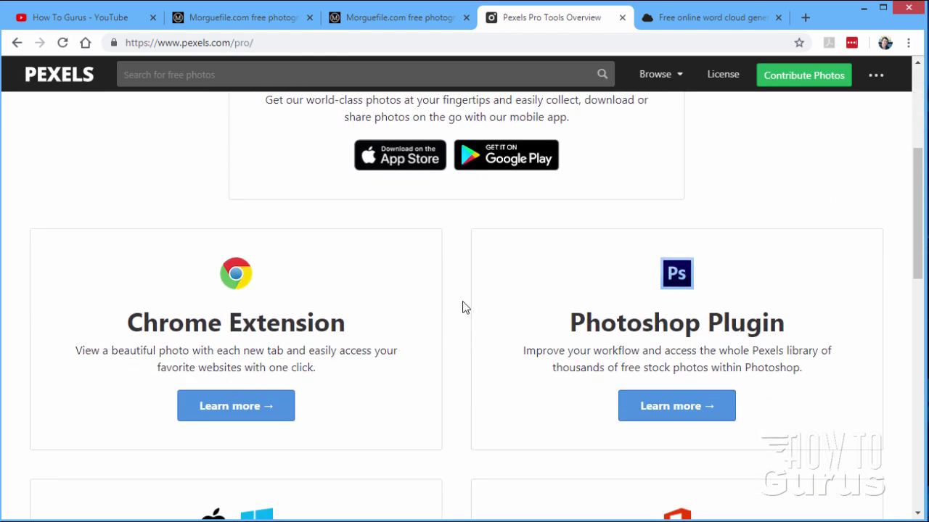
{"action": "scroll", "coordinate": [463, 301], "scroll_direction": "down", "scroll_amount": 4}
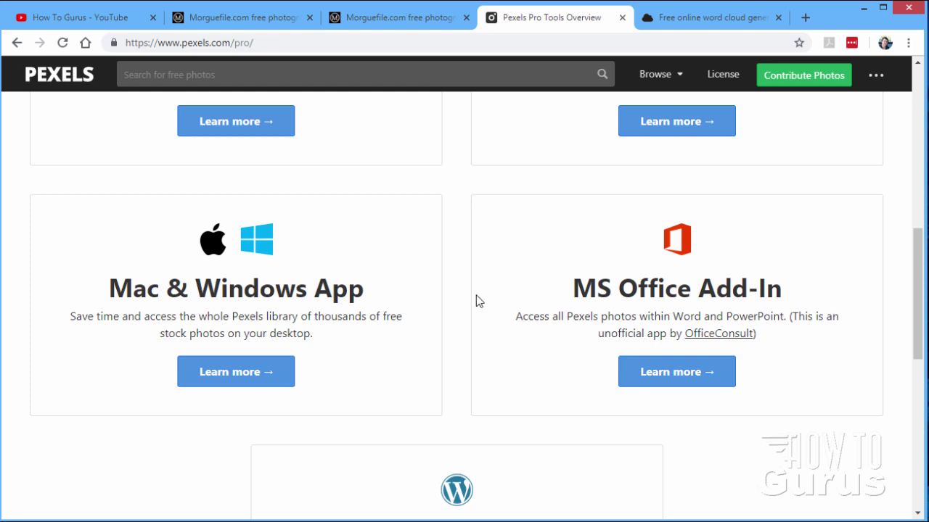
{"action": "scroll", "coordinate": [466, 299], "scroll_direction": "down", "scroll_amount": 3}
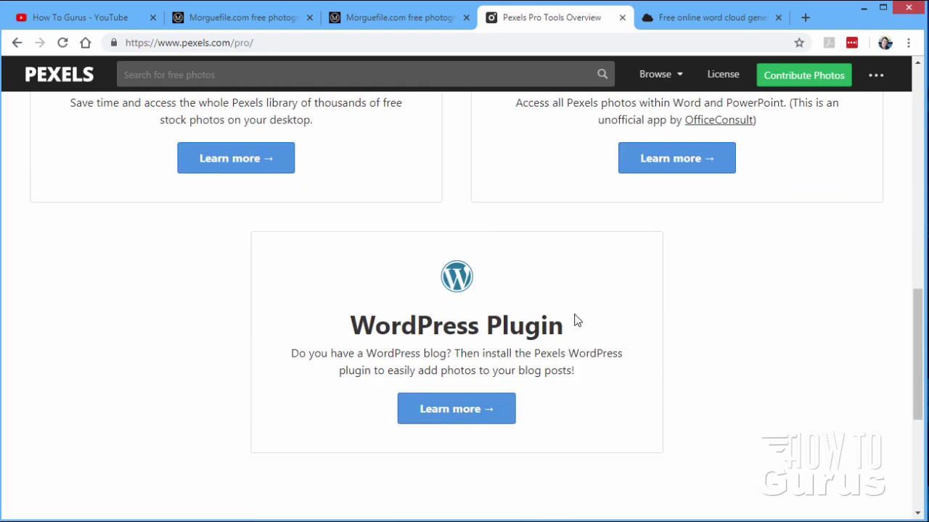
{"action": "scroll", "coordinate": [543, 303], "scroll_direction": "up", "scroll_amount": 3}
{"action": "scroll", "coordinate": [544, 303], "scroll_direction": "up", "scroll_amount": 3}
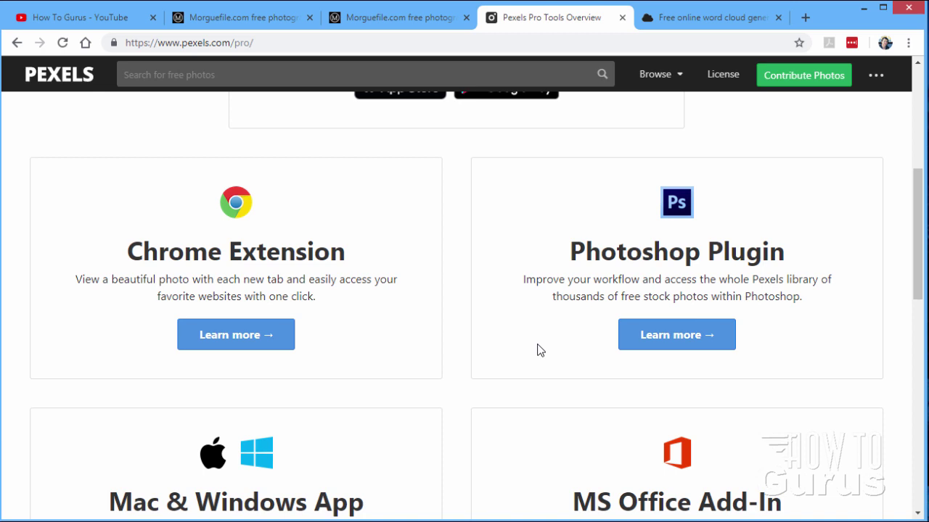
- Switch to the Morguefile tab and scroll the halloween results back to the top
{"action": "left_click", "coordinate": [250, 22]}
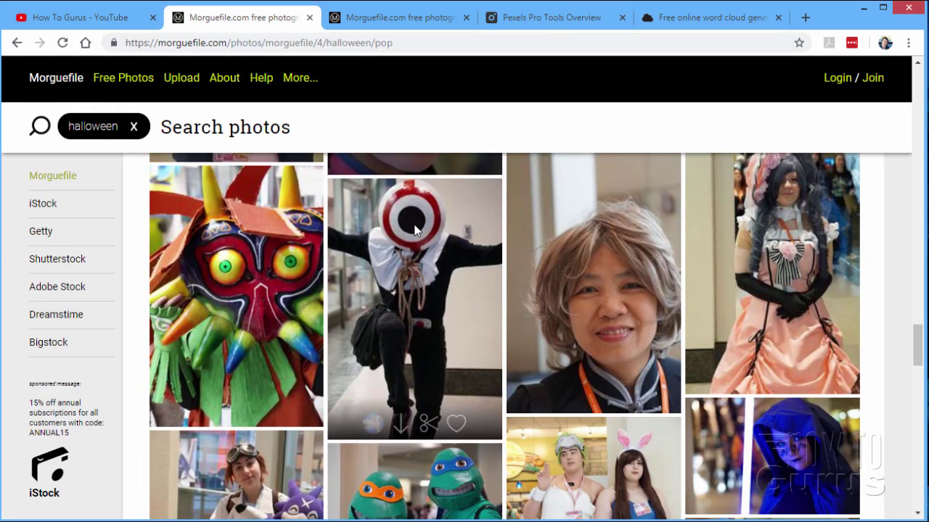
{"action": "scroll", "coordinate": [416, 230], "scroll_direction": "up", "scroll_amount": 4}
{"action": "scroll", "coordinate": [415, 230], "scroll_direction": "up", "scroll_amount": 15}
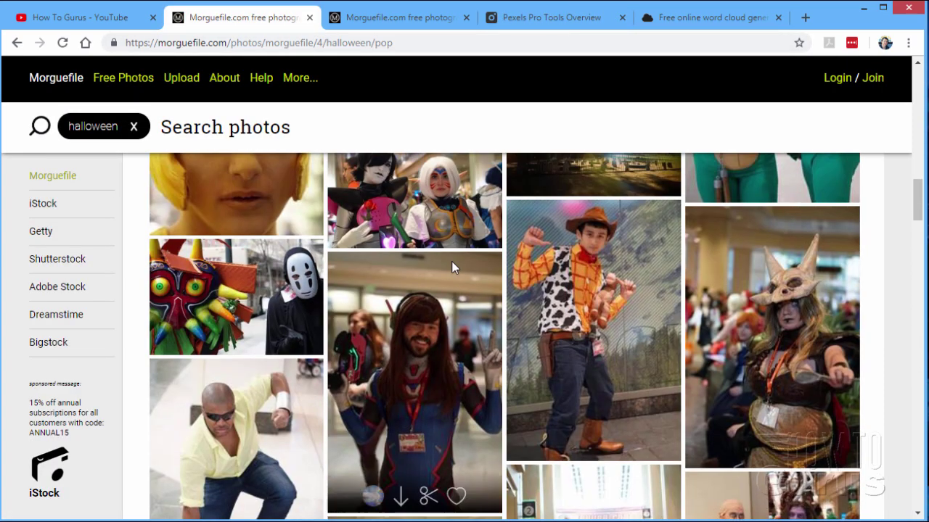
{"action": "scroll", "coordinate": [452, 267], "scroll_direction": "up", "scroll_amount": 10}
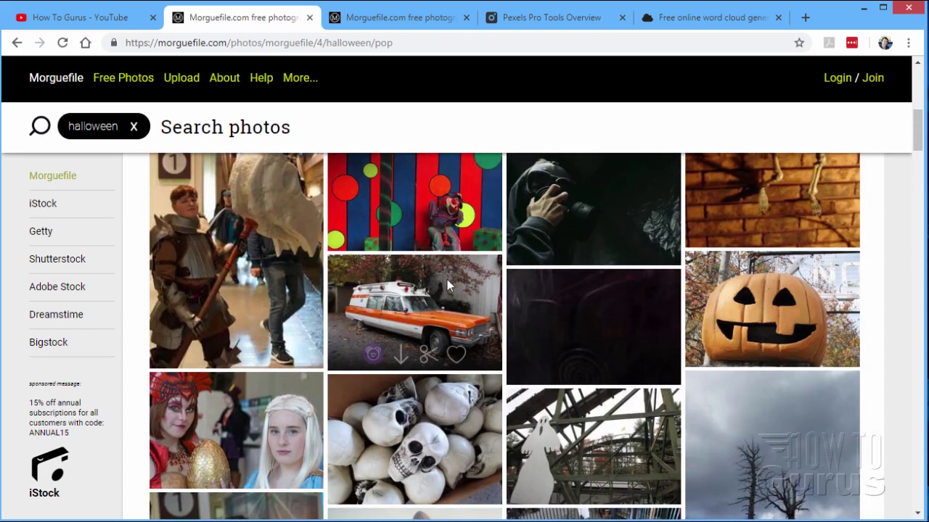
{"action": "scroll", "coordinate": [447, 280], "scroll_direction": "up", "scroll_amount": 6}
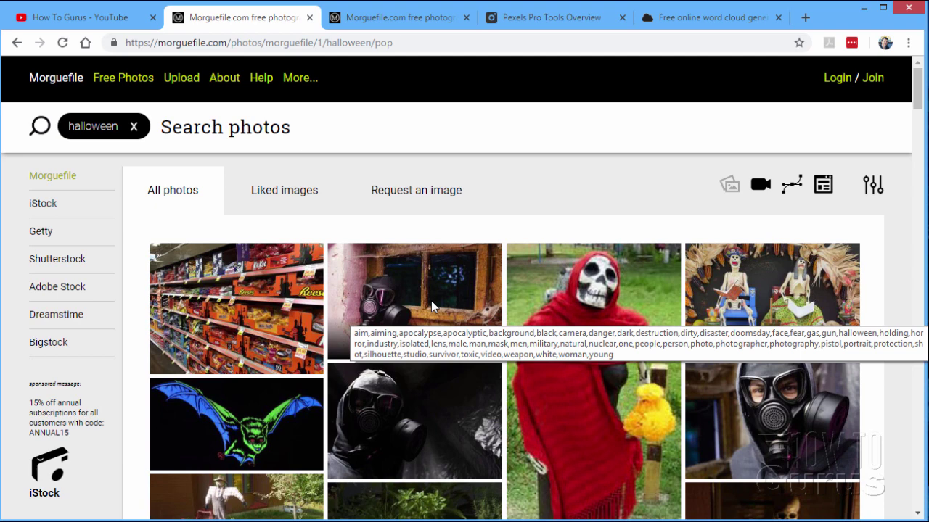
- Load the Pexels home page from the Pro Tools tab, then switch to the WordClouds.com generator
{"action": "left_click", "coordinate": [534, 27]}
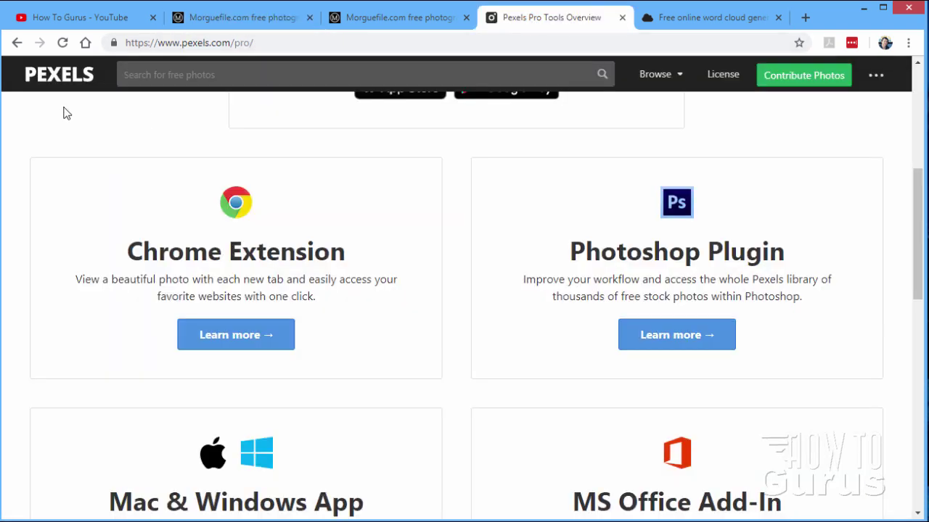
{"action": "left_click", "coordinate": [76, 76]}
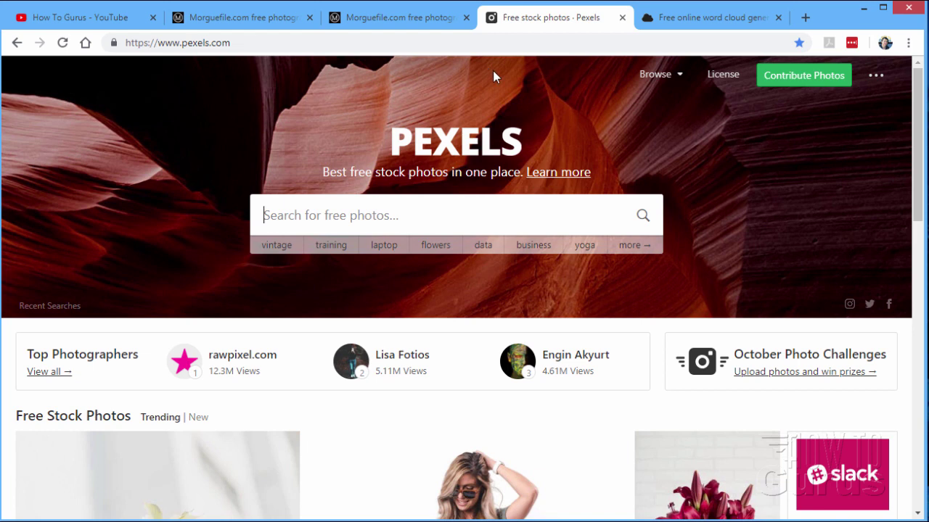
{"action": "left_click", "coordinate": [695, 21]}
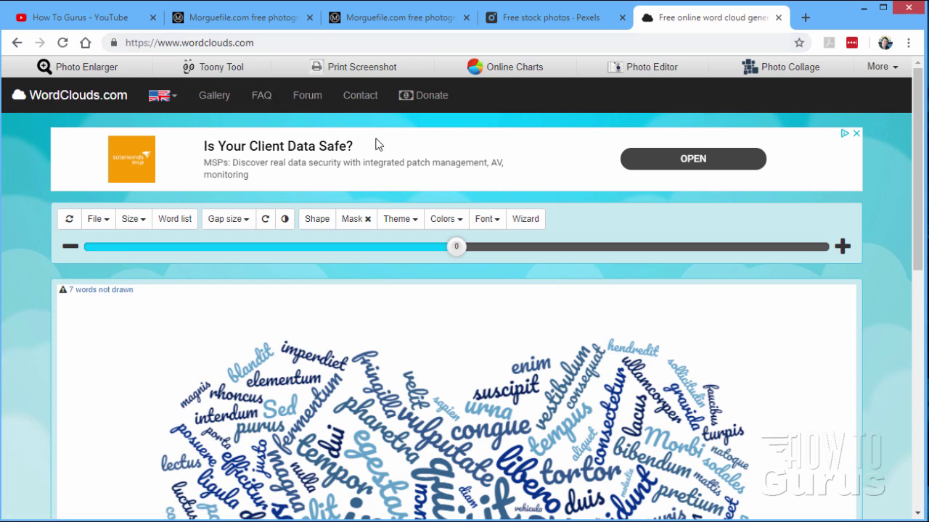
- Scroll down and back up through the heart-shaped blue lorem-ipsum sample word cloud
{"action": "scroll", "coordinate": [503, 292], "scroll_direction": "down", "scroll_amount": 2}
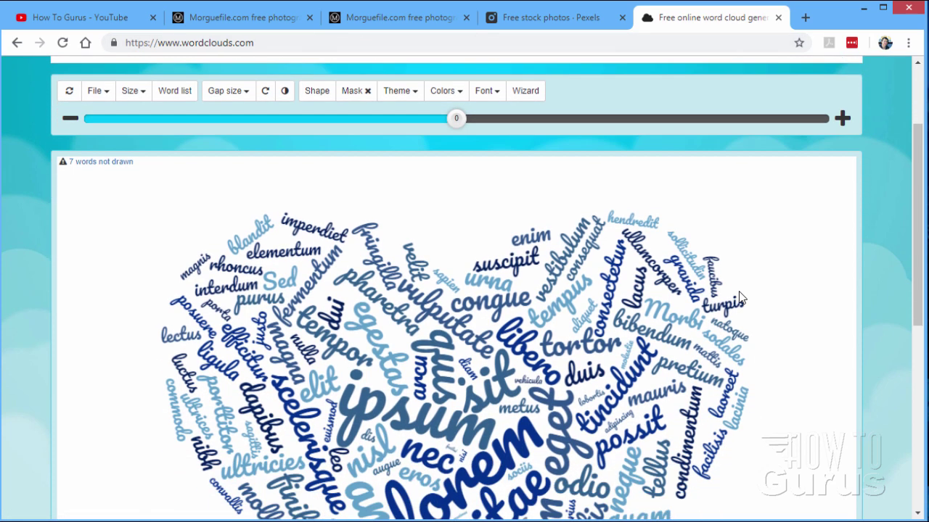
{"action": "scroll", "coordinate": [738, 297], "scroll_direction": "down", "scroll_amount": 2}
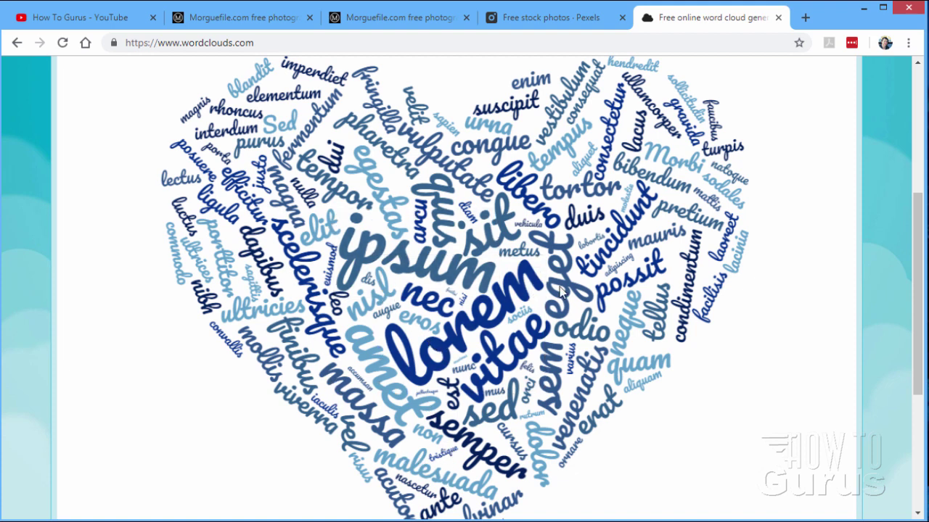
{"action": "scroll", "coordinate": [508, 241], "scroll_direction": "up", "scroll_amount": 1}
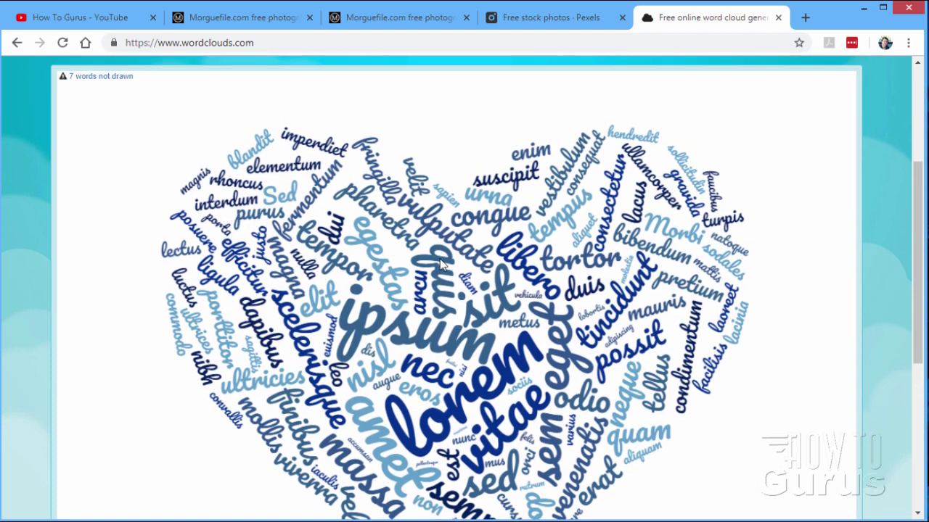
{"action": "scroll", "coordinate": [441, 264], "scroll_direction": "up", "scroll_amount": 2}
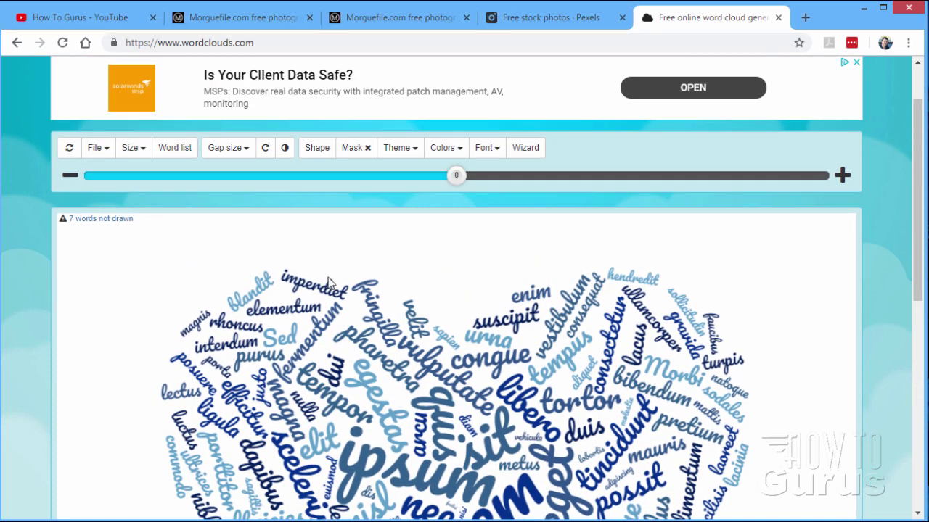
- Review the File menu's load and save options, then show the image size choices (currently 1024x768)
{"action": "left_click", "coordinate": [109, 155]}
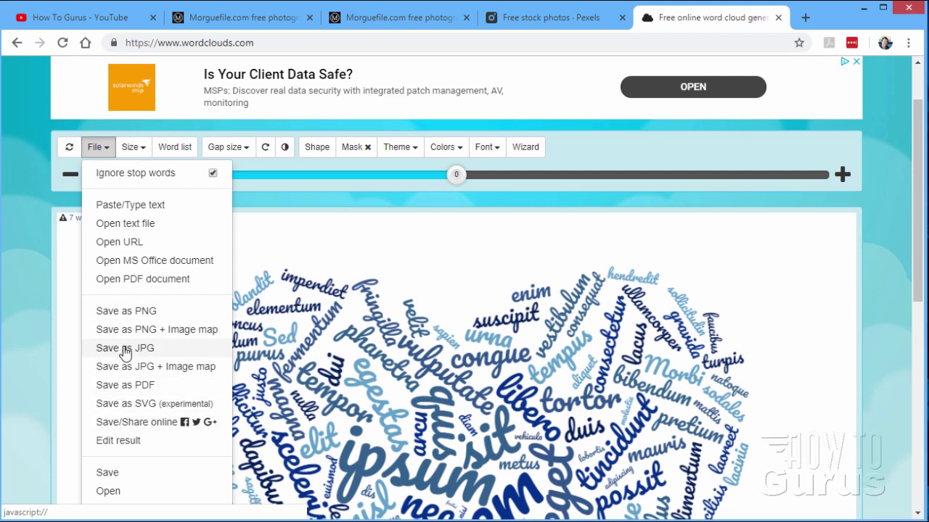
{"action": "scroll", "coordinate": [124, 353], "scroll_direction": "down", "scroll_amount": 1}
{"action": "scroll", "coordinate": [125, 353], "scroll_direction": "down", "scroll_amount": 1}
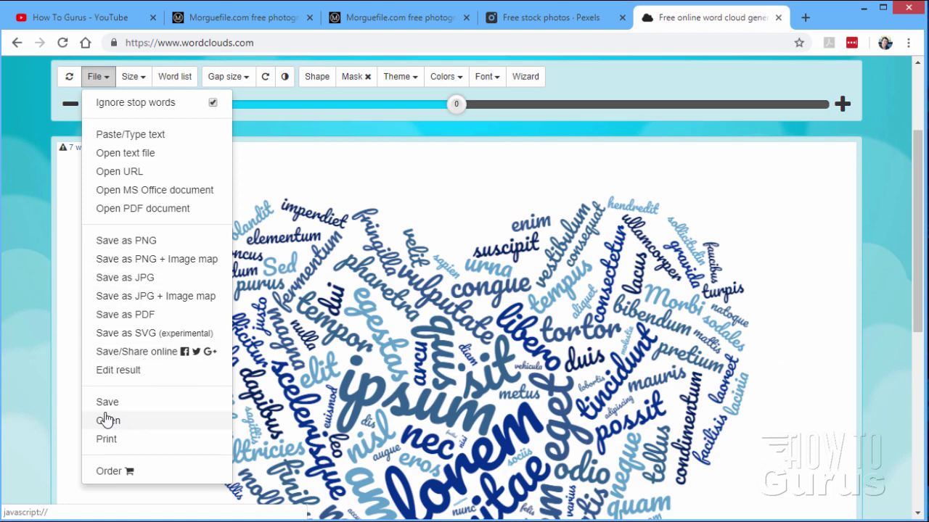
{"action": "scroll", "coordinate": [210, 361], "scroll_direction": "up", "scroll_amount": 2}
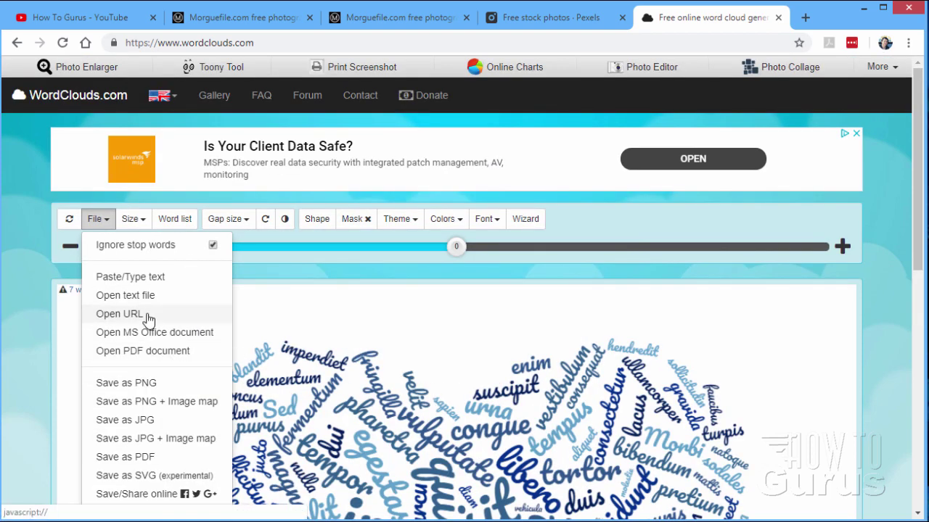
{"action": "left_click", "coordinate": [143, 220]}
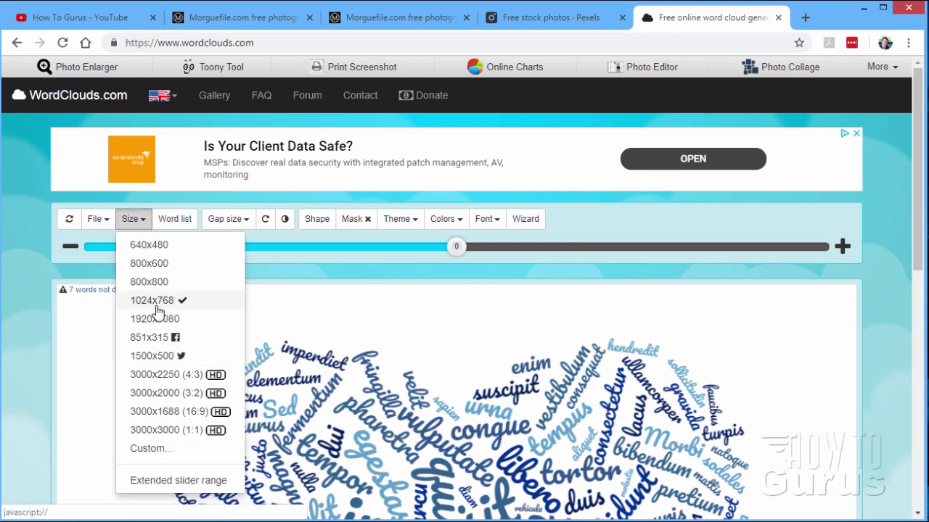
{"action": "left_click", "coordinate": [174, 221]}
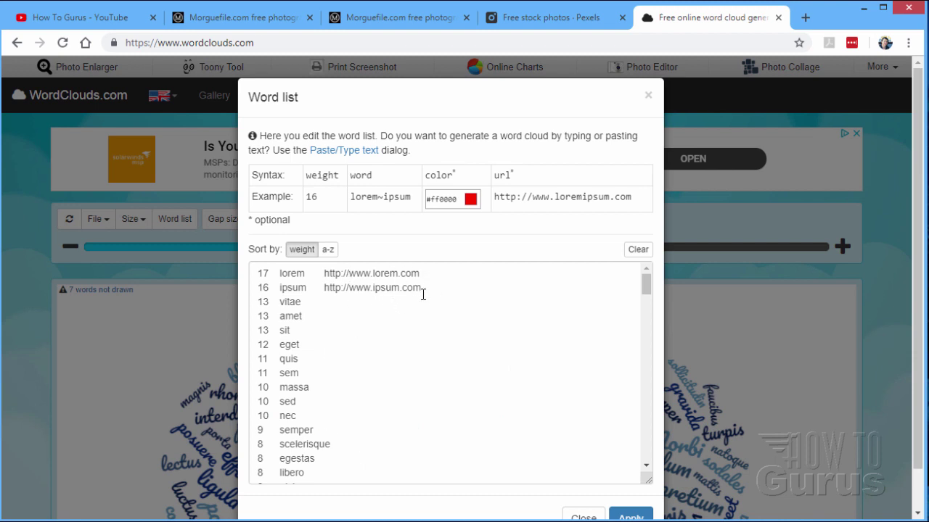
{"action": "scroll", "coordinate": [312, 415], "scroll_direction": "down", "scroll_amount": 4}
{"action": "scroll", "coordinate": [327, 413], "scroll_direction": "down", "scroll_amount": 7}
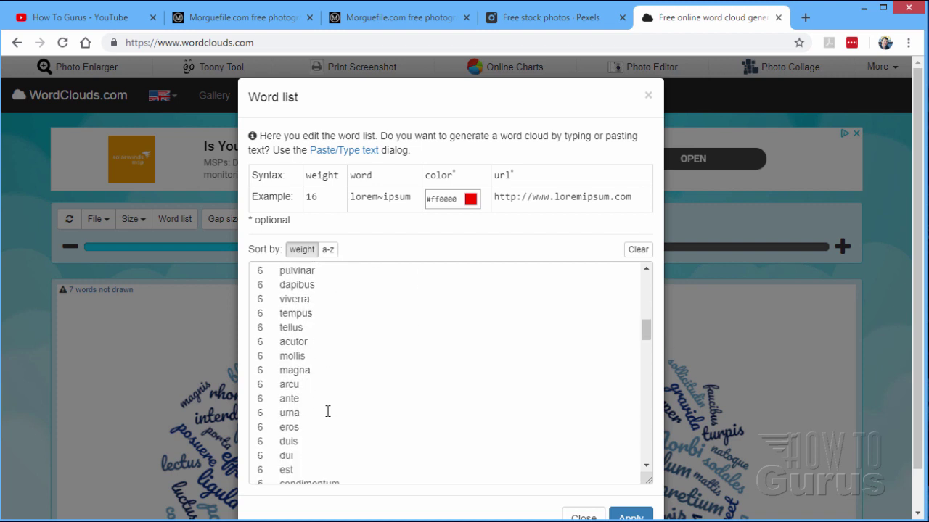
{"action": "scroll", "coordinate": [327, 412], "scroll_direction": "up", "scroll_amount": 10}
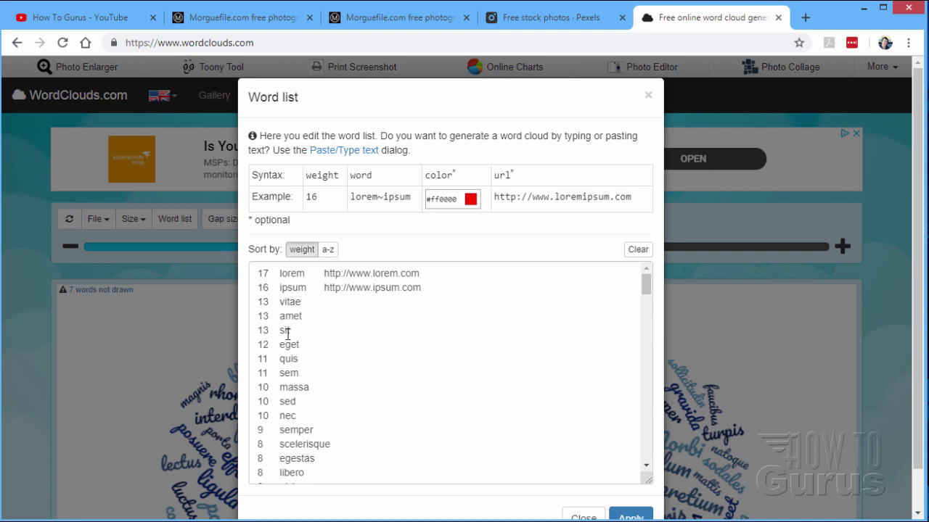
{"action": "scroll", "coordinate": [285, 356], "scroll_direction": "down", "scroll_amount": 2}
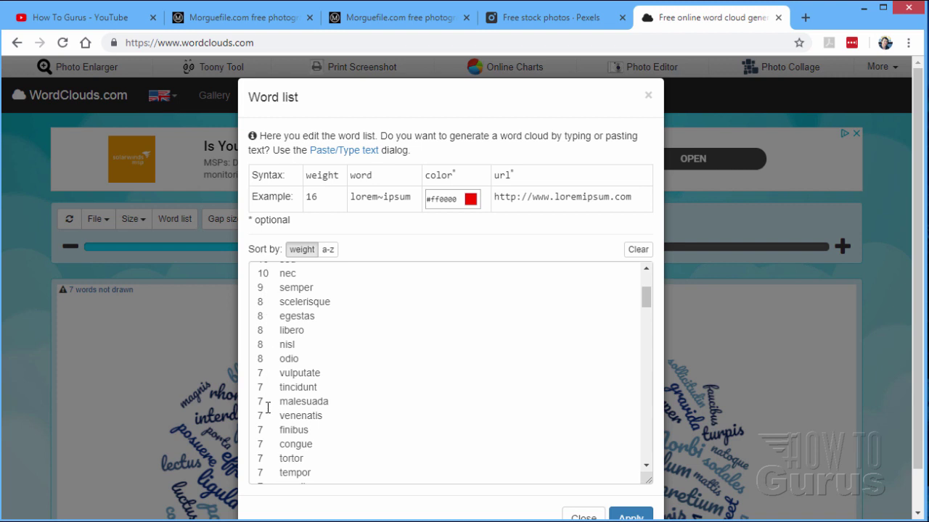
{"action": "scroll", "coordinate": [275, 406], "scroll_direction": "up", "scroll_amount": 2}
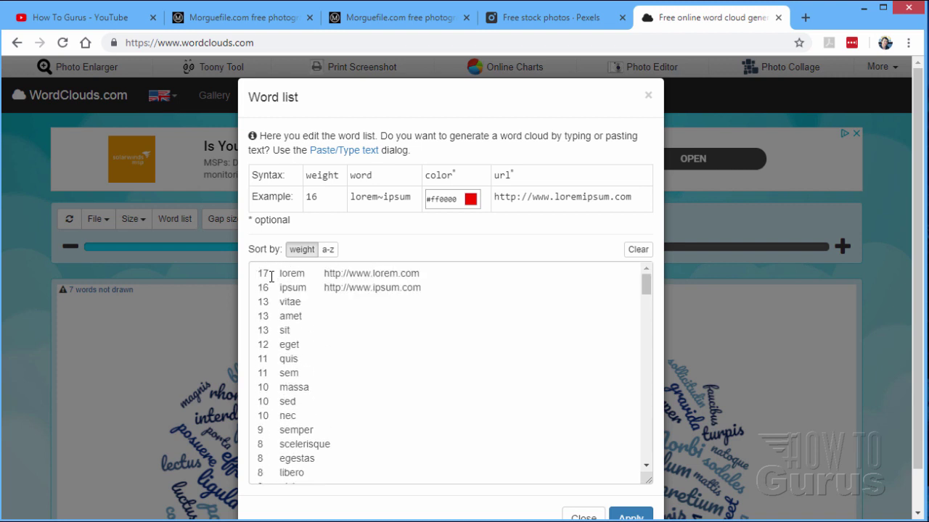
{"action": "triple_click", "coordinate": [396, 108]}
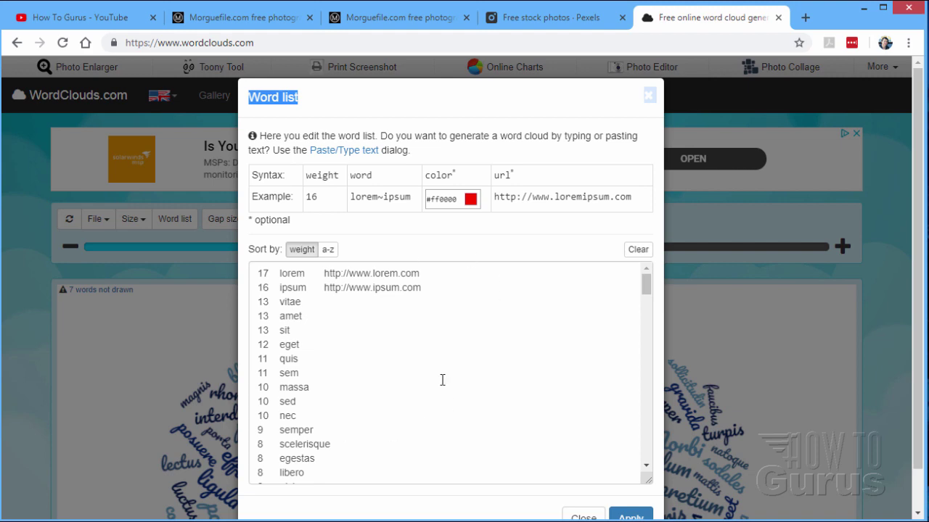
{"action": "left_click", "coordinate": [585, 516]}
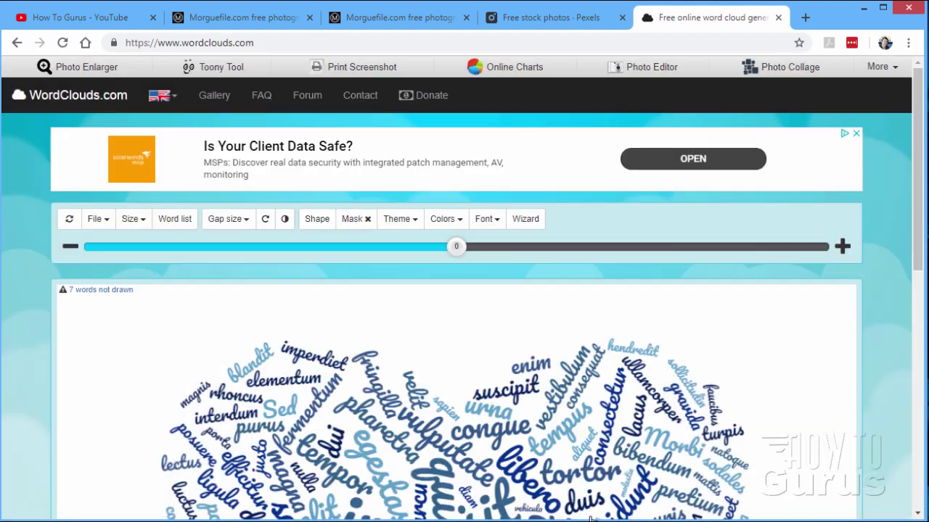
{"action": "scroll", "coordinate": [668, 400], "scroll_direction": "down", "scroll_amount": 3}
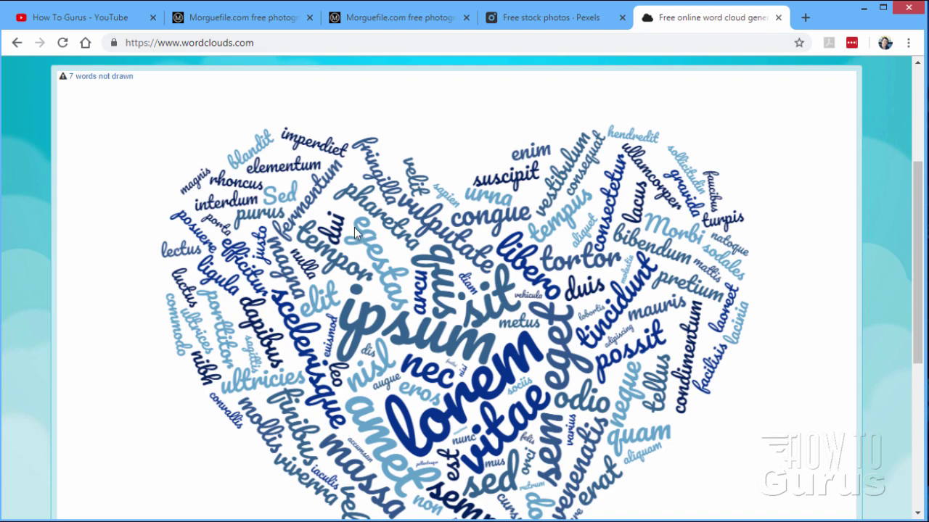
- Set the gap between words to 2
{"action": "scroll", "coordinate": [326, 232], "scroll_direction": "up", "scroll_amount": 3}
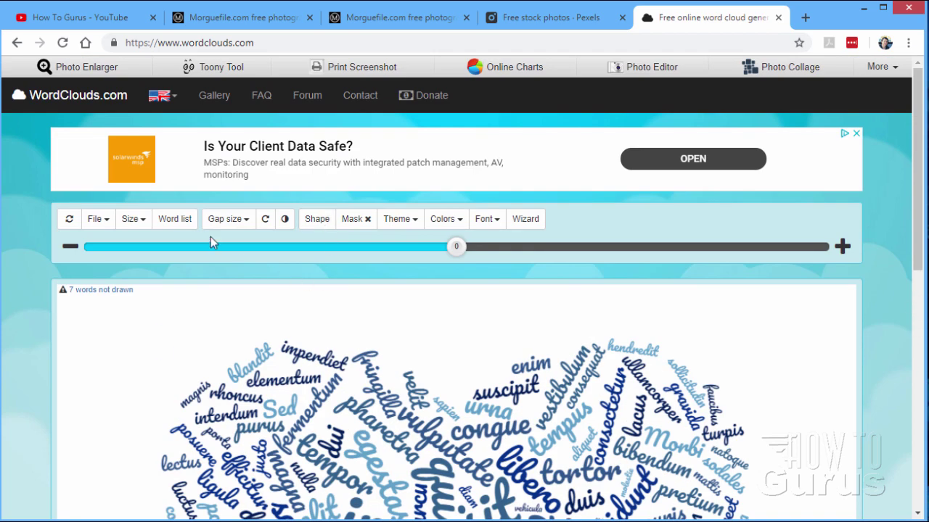
{"action": "left_click", "coordinate": [248, 222]}
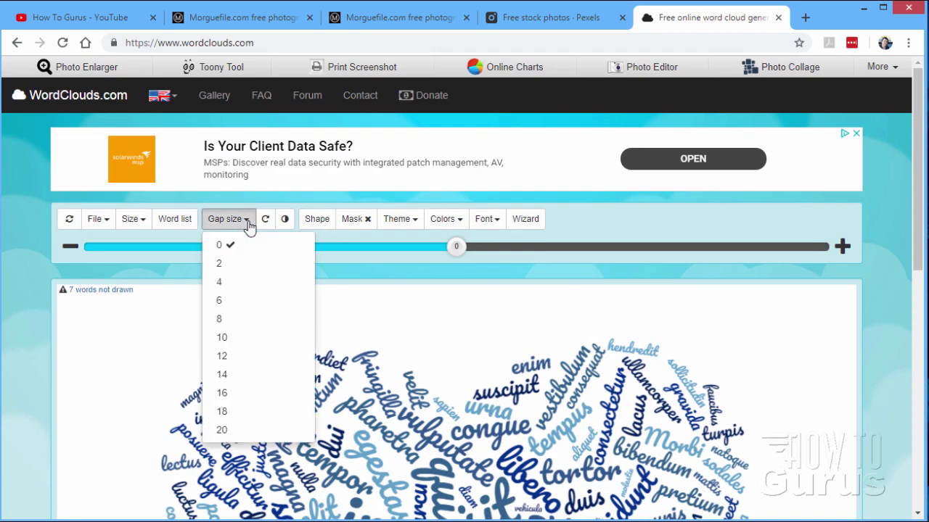
{"action": "left_click", "coordinate": [226, 264]}
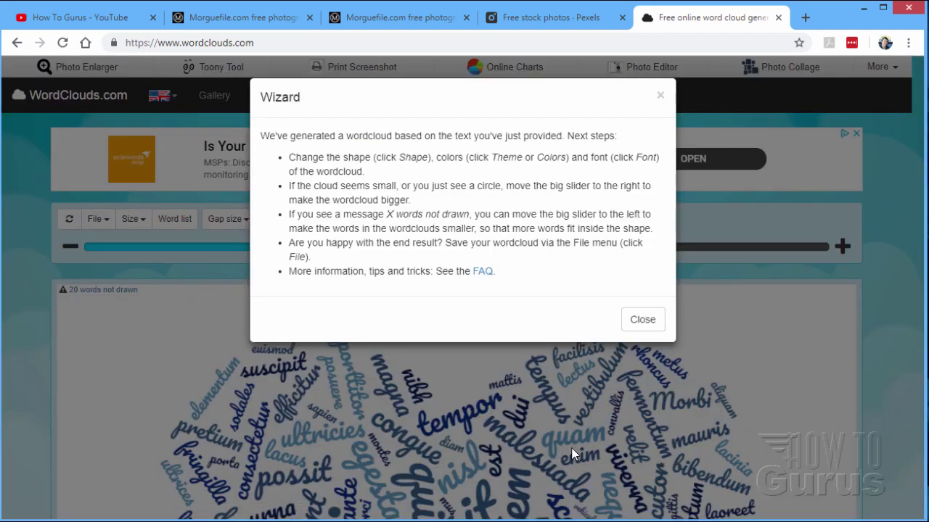
- Close the wizard tips and set the word gap to 0
{"action": "left_click", "coordinate": [642, 319]}
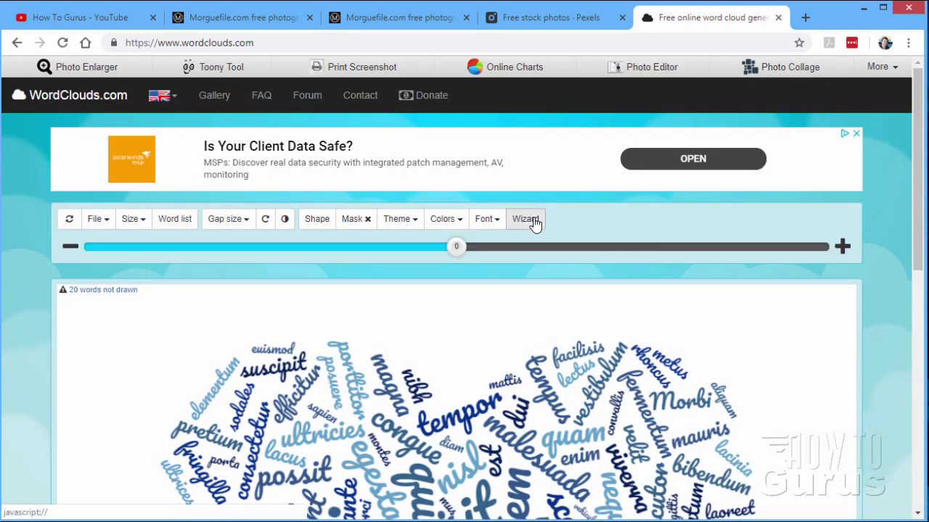
{"action": "left_click", "coordinate": [247, 224]}
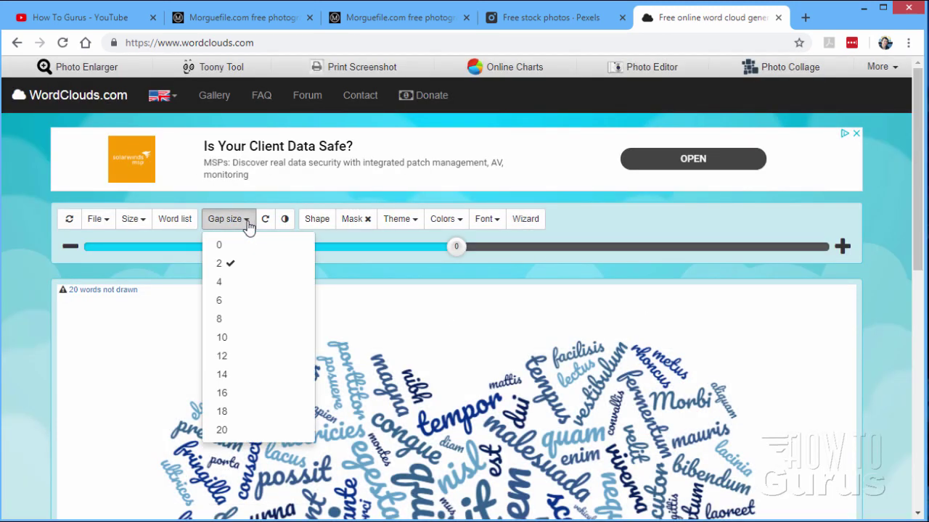
{"action": "left_click", "coordinate": [223, 245]}
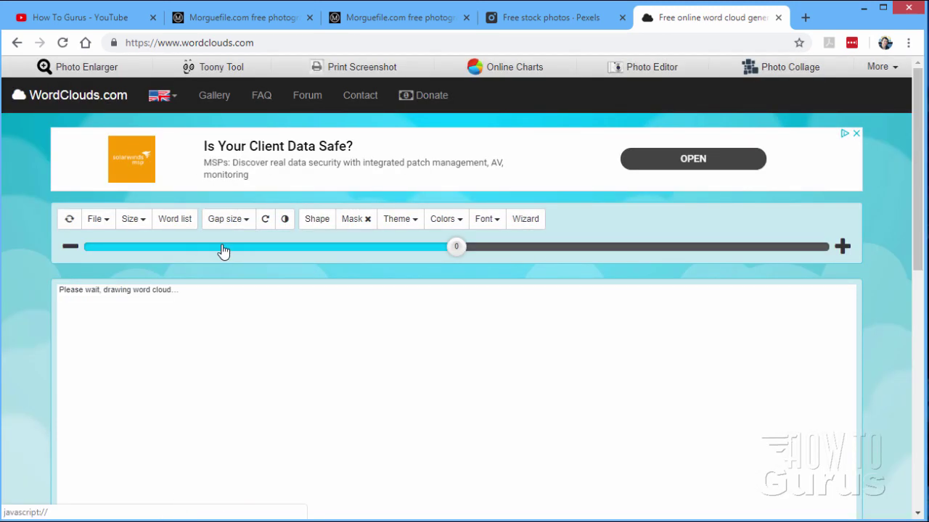
{"action": "left_click", "coordinate": [264, 226]}
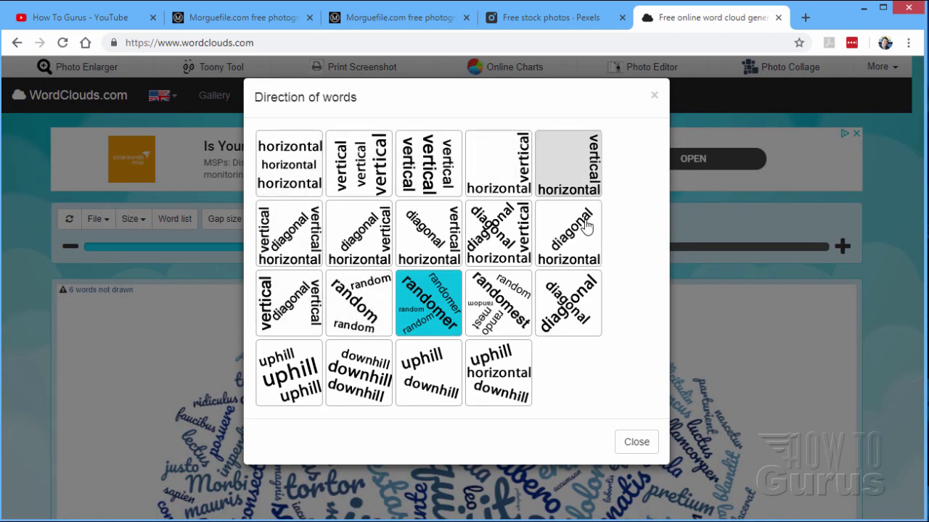
{"action": "left_click", "coordinate": [294, 176]}
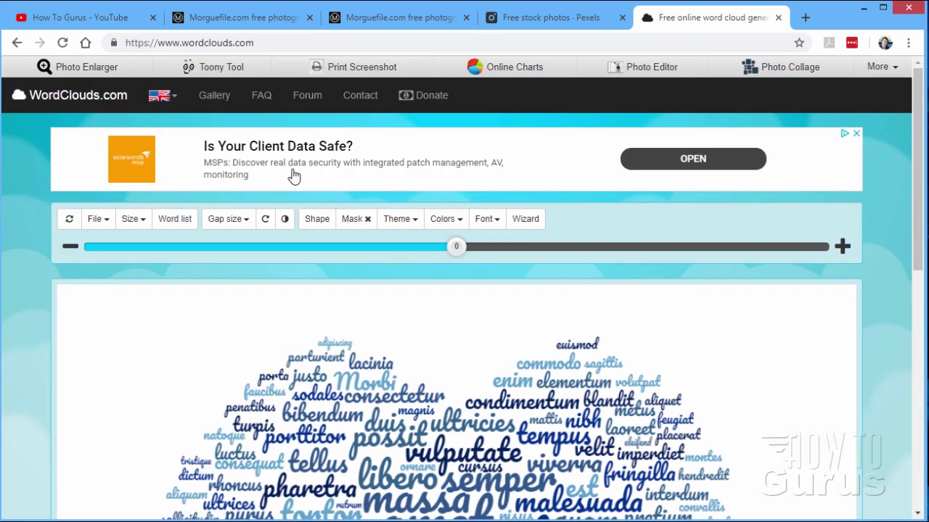
{"action": "left_click", "coordinate": [267, 223]}
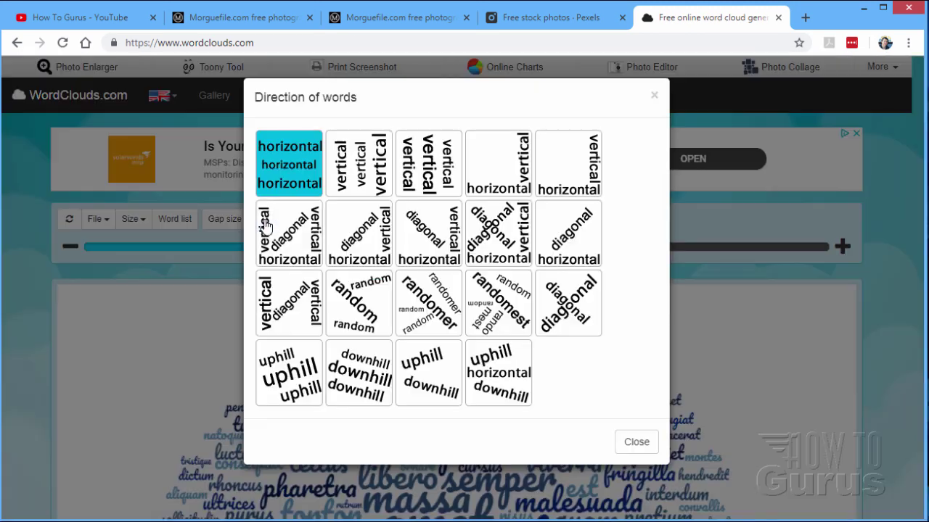
{"action": "left_click", "coordinate": [364, 185]}
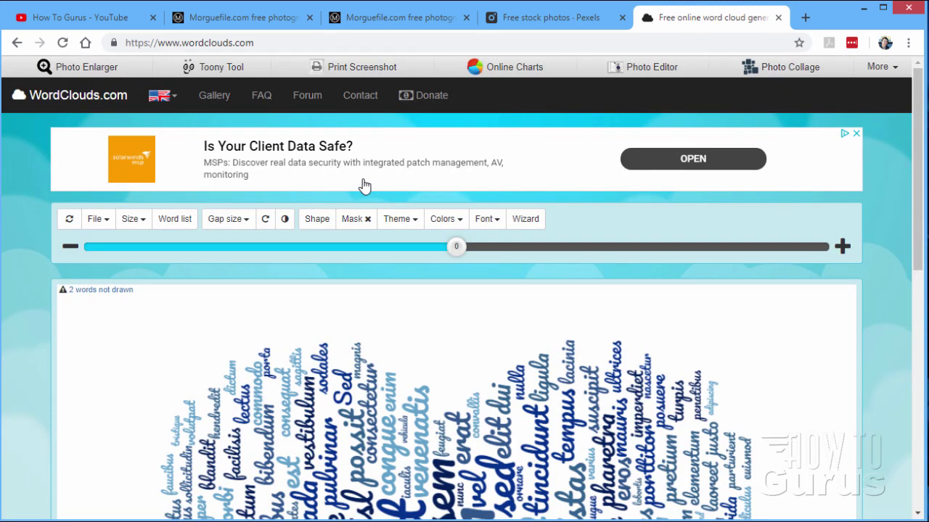
{"action": "left_click", "coordinate": [265, 219]}
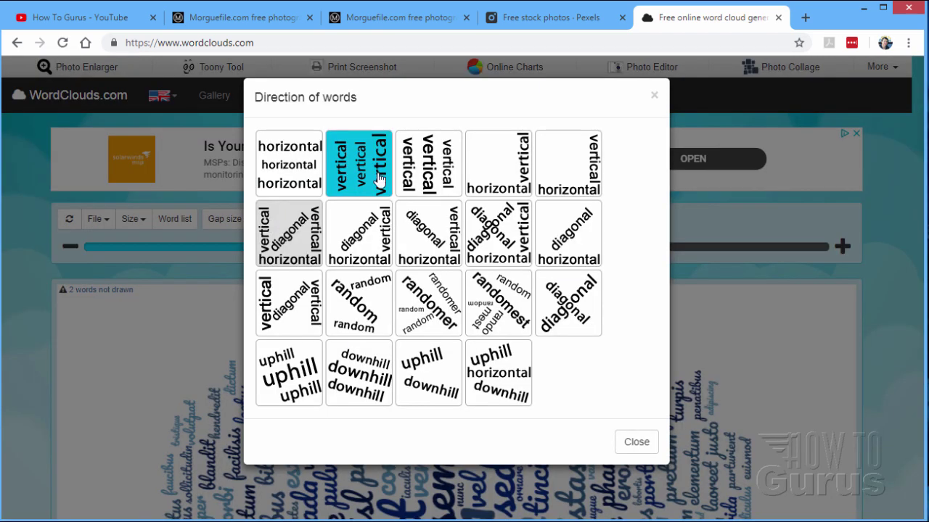
{"action": "left_click", "coordinate": [503, 182]}
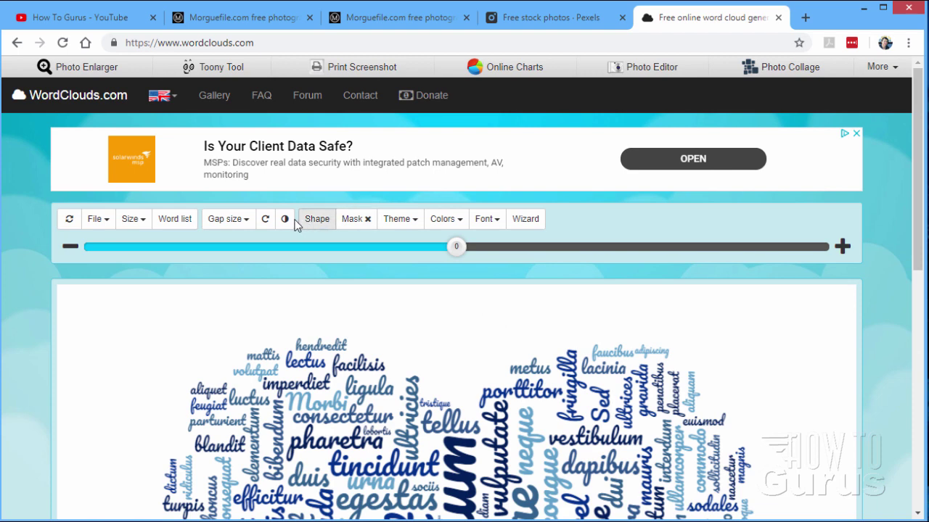
{"action": "left_click", "coordinate": [265, 219]}
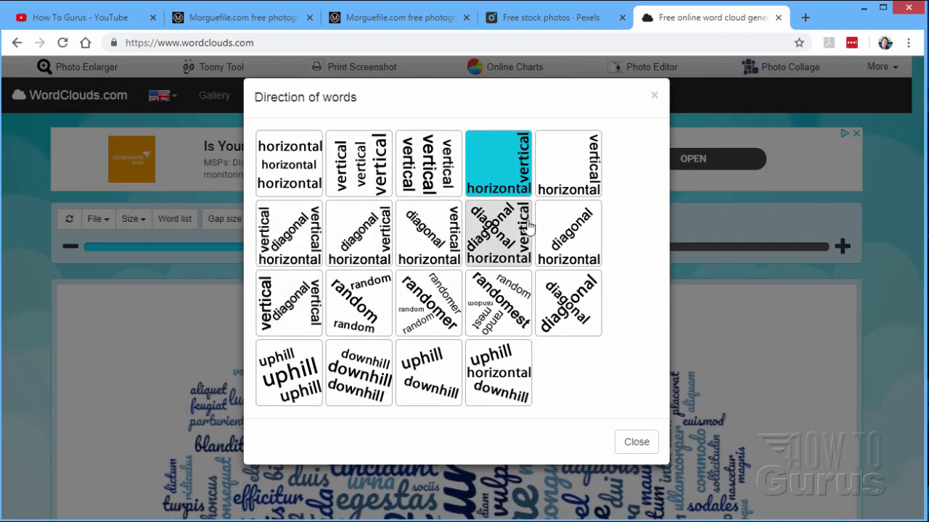
{"action": "left_click", "coordinate": [573, 321]}
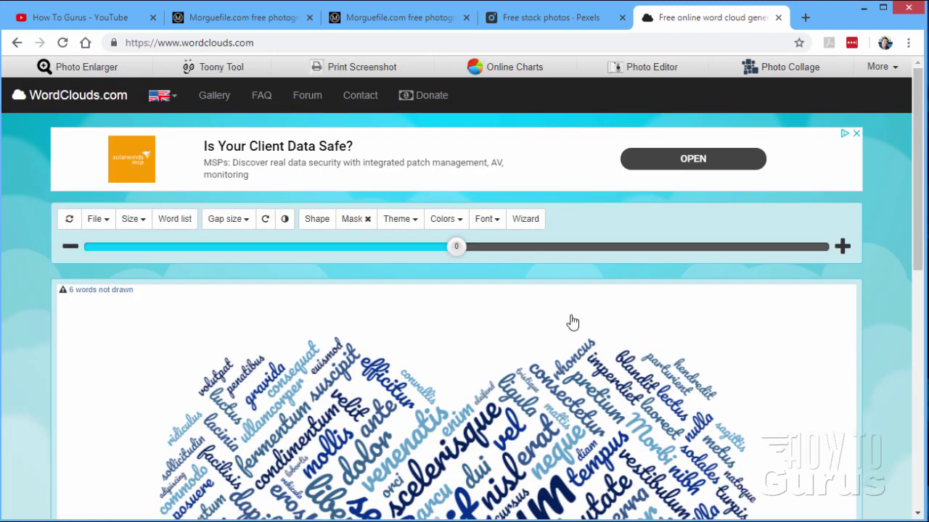
{"action": "left_click", "coordinate": [264, 222]}
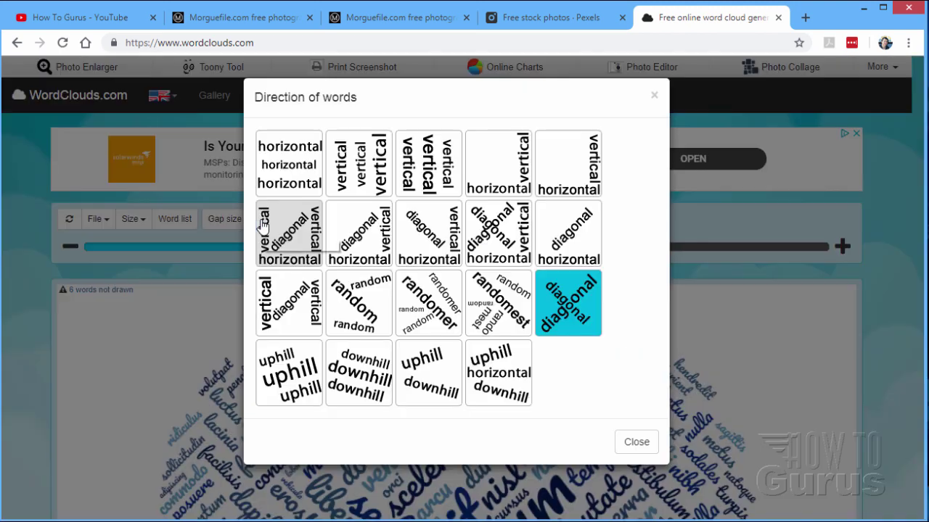
{"action": "left_click", "coordinate": [428, 387]}
{"action": "scroll", "coordinate": [440, 421], "scroll_direction": "down", "scroll_amount": 5}
{"action": "scroll", "coordinate": [447, 372], "scroll_direction": "up", "scroll_amount": 5}
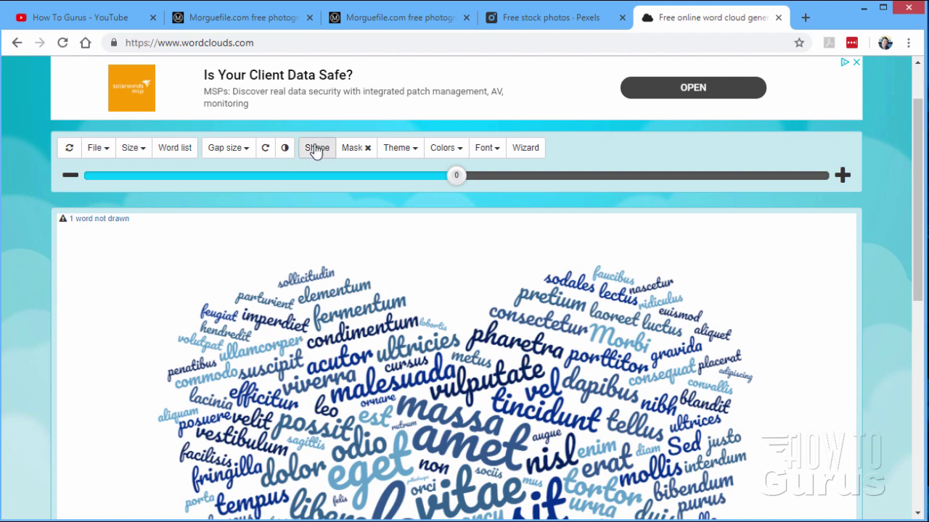
{"action": "left_click", "coordinate": [266, 151]}
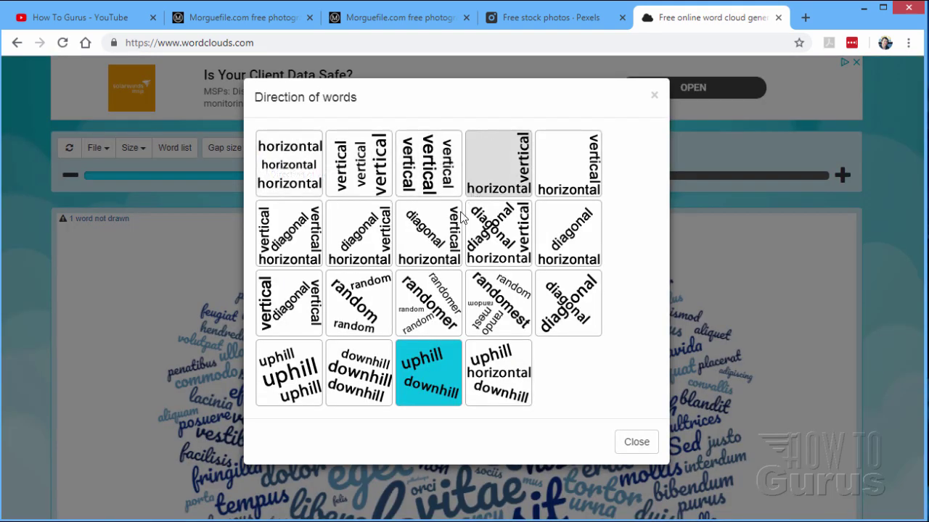
{"action": "left_click", "coordinate": [431, 308]}
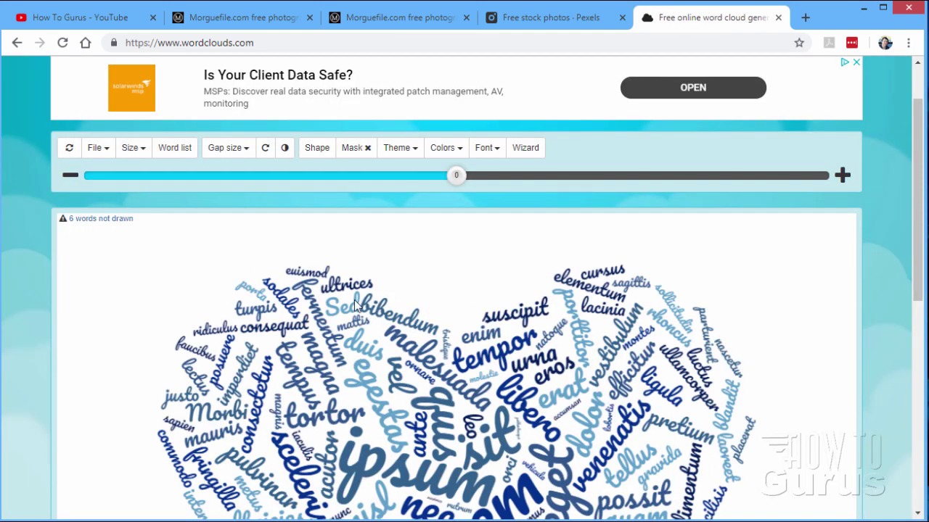
{"action": "left_click", "coordinate": [284, 152]}
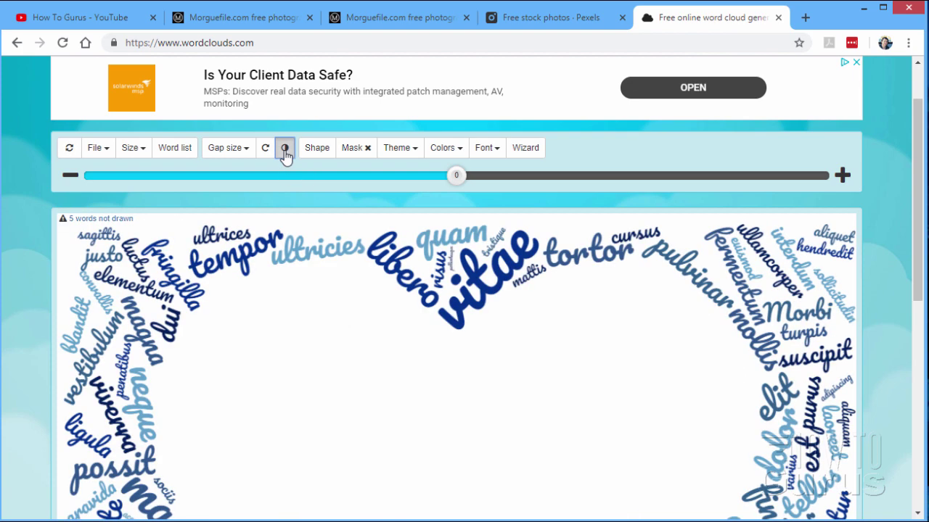
{"action": "scroll", "coordinate": [371, 342], "scroll_direction": "down", "scroll_amount": 4}
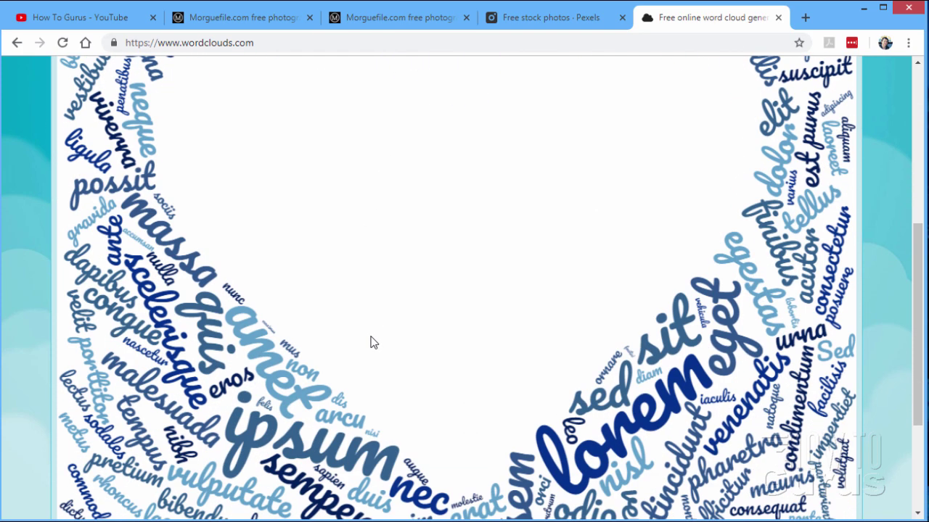
{"action": "scroll", "coordinate": [371, 342], "scroll_direction": "up", "scroll_amount": 5}
{"action": "left_click", "coordinate": [284, 150]}
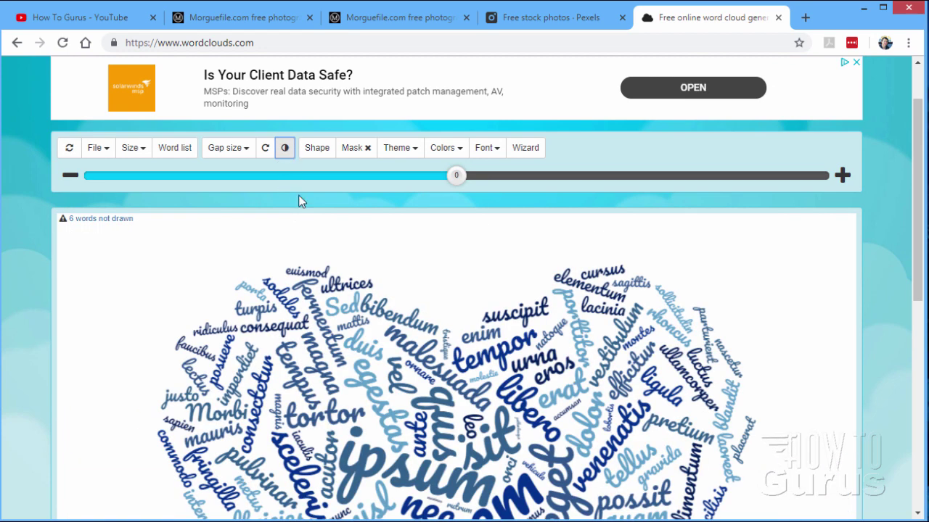
- Reshape the word cloud as a bat and look it over
{"action": "left_click", "coordinate": [317, 148]}
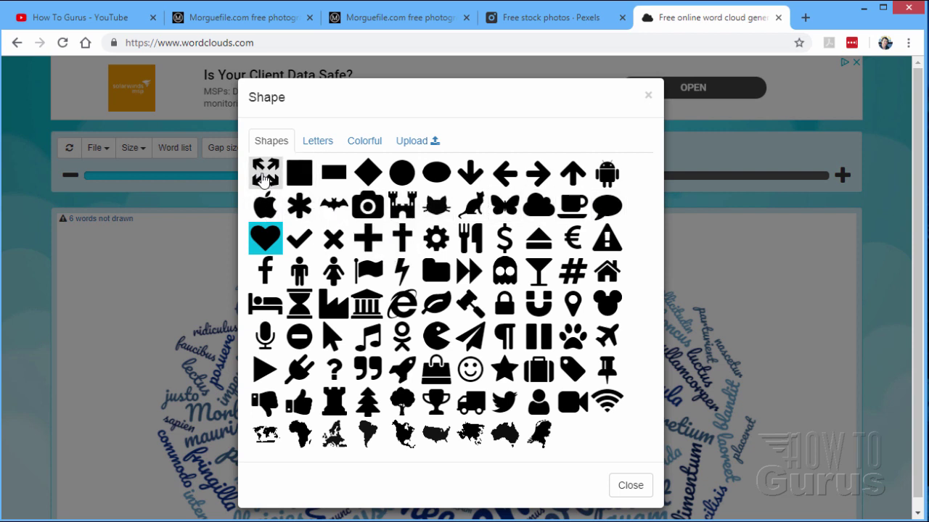
{"action": "left_click", "coordinate": [336, 207]}
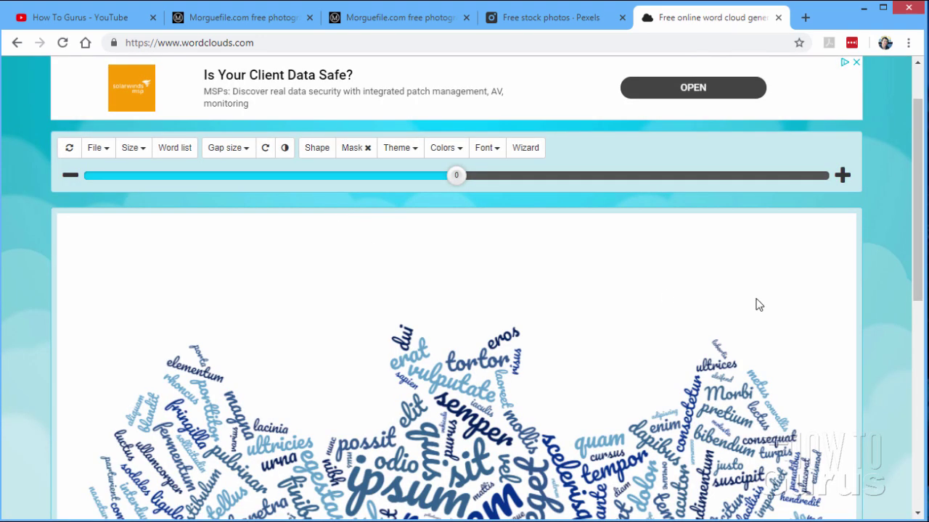
{"action": "scroll", "coordinate": [617, 290], "scroll_direction": "down", "scroll_amount": 4}
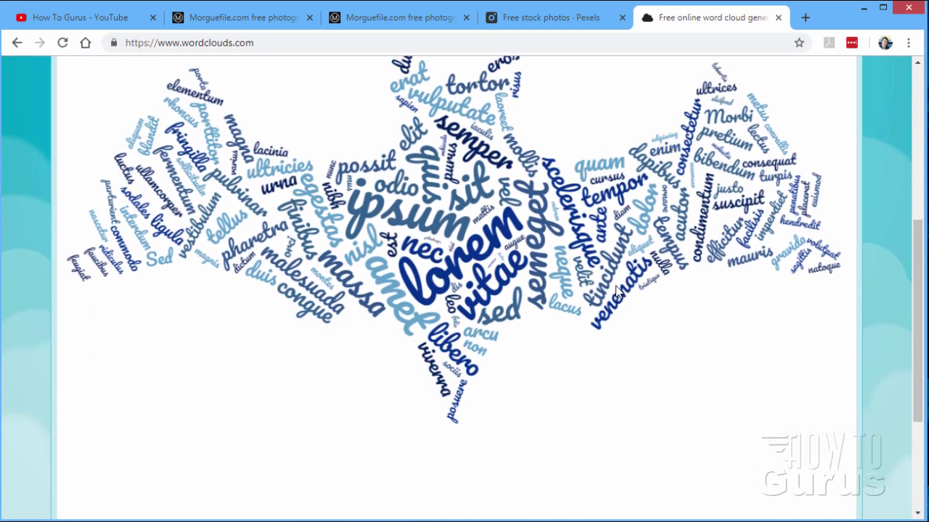
{"action": "scroll", "coordinate": [617, 290], "scroll_direction": "up", "scroll_amount": 5}
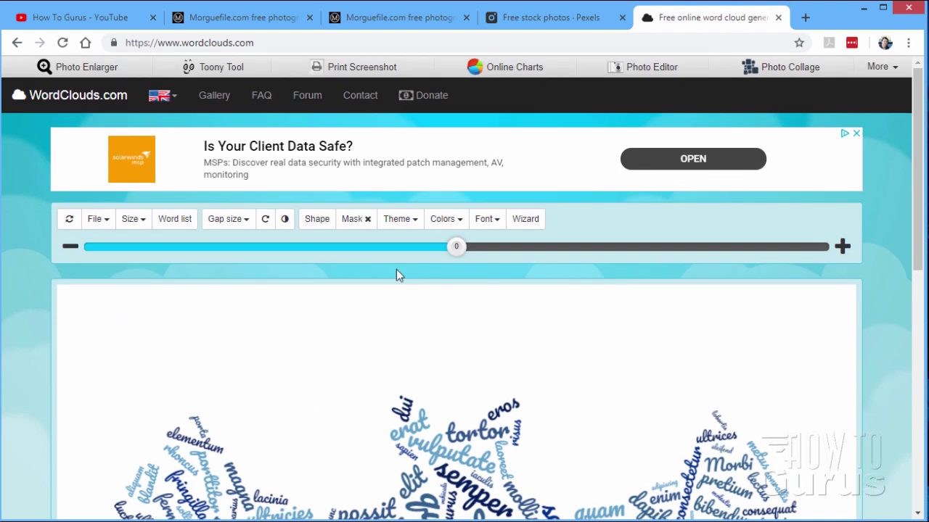
- Switch the cloud shape to a square, then close the shape choices unchanged
{"action": "left_click", "coordinate": [317, 219]}
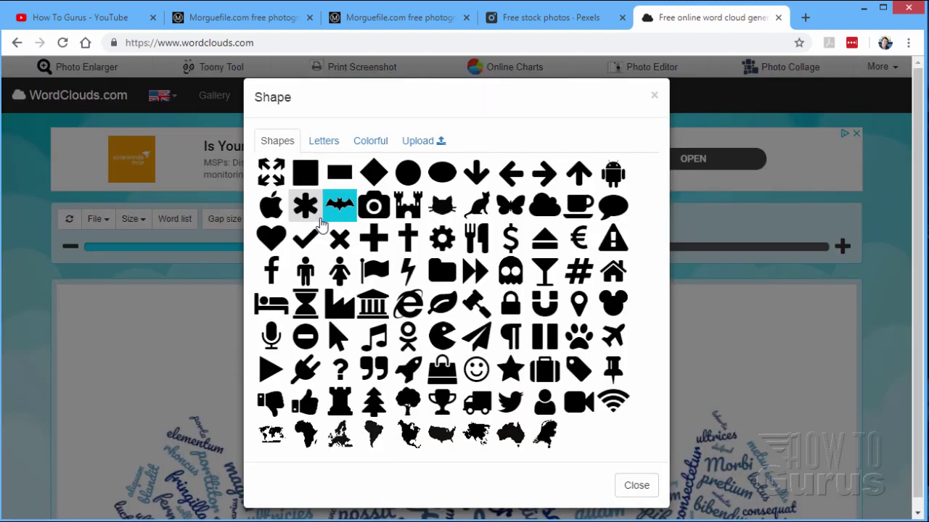
{"action": "left_click", "coordinate": [313, 178]}
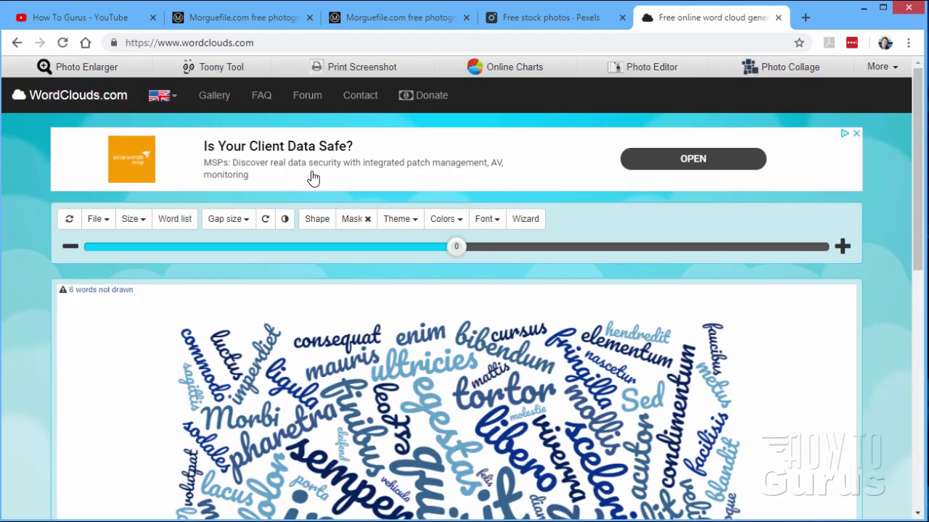
{"action": "left_click", "coordinate": [317, 221]}
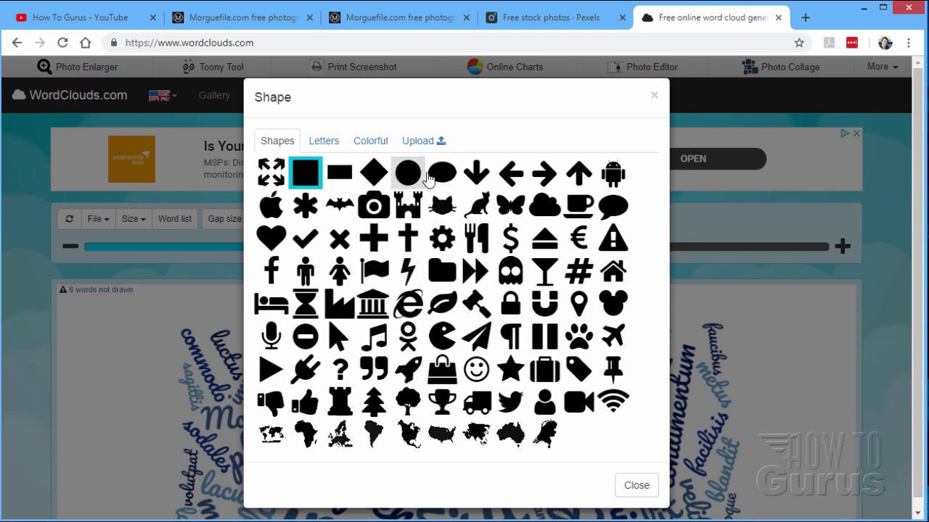
{"action": "left_click", "coordinate": [655, 97]}
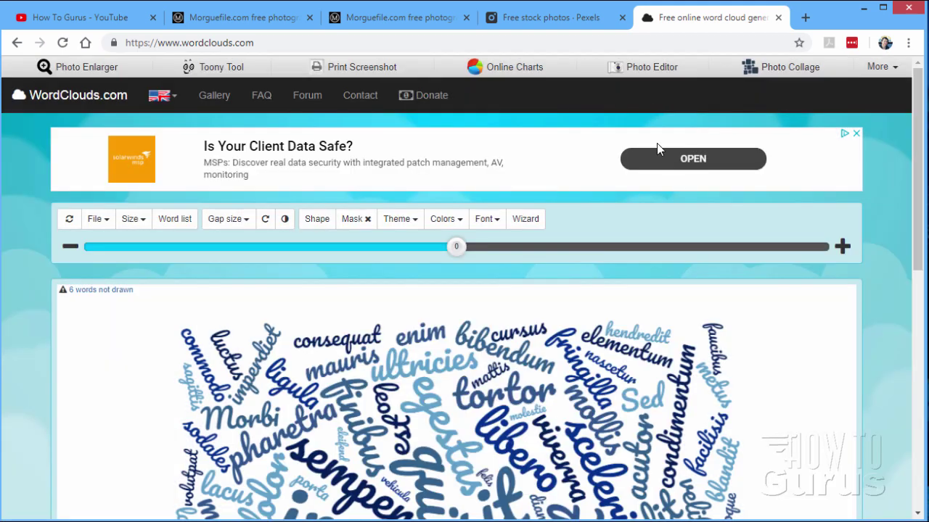
- Browse the letter and colourful shape sets and apply the rainbow stripes picture
{"action": "left_click", "coordinate": [316, 222]}
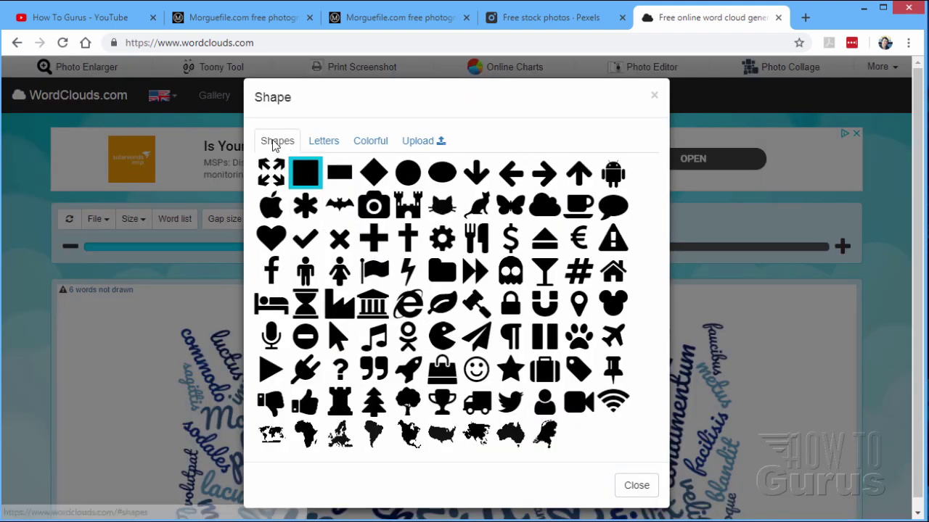
{"action": "left_click", "coordinate": [324, 141]}
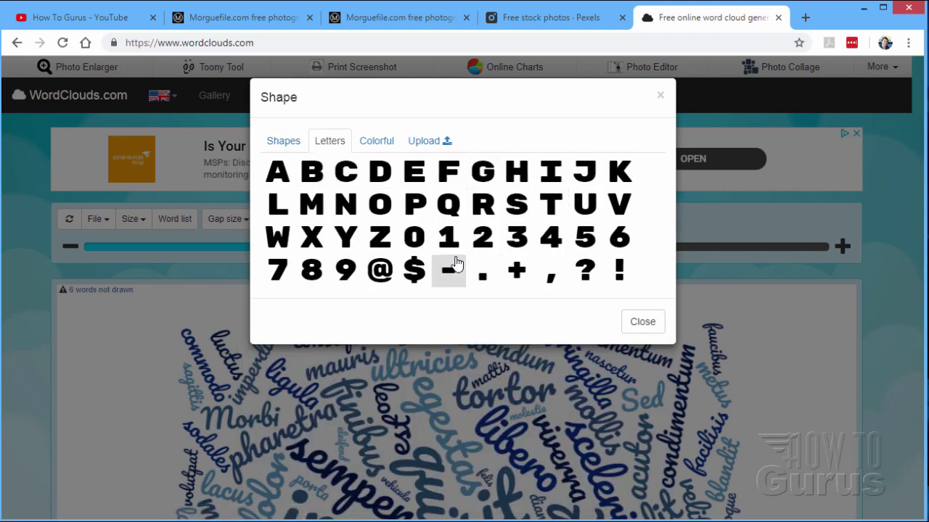
{"action": "left_click", "coordinate": [381, 141]}
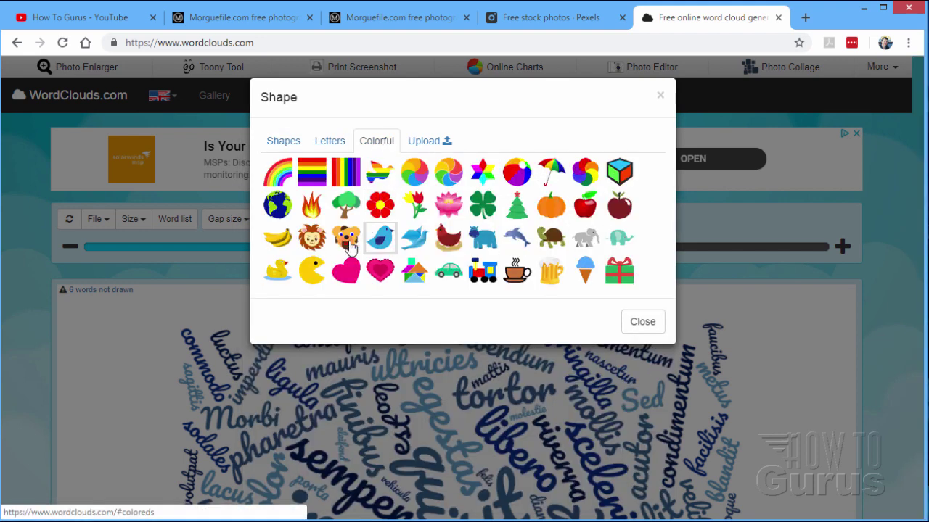
{"action": "left_click", "coordinate": [348, 174]}
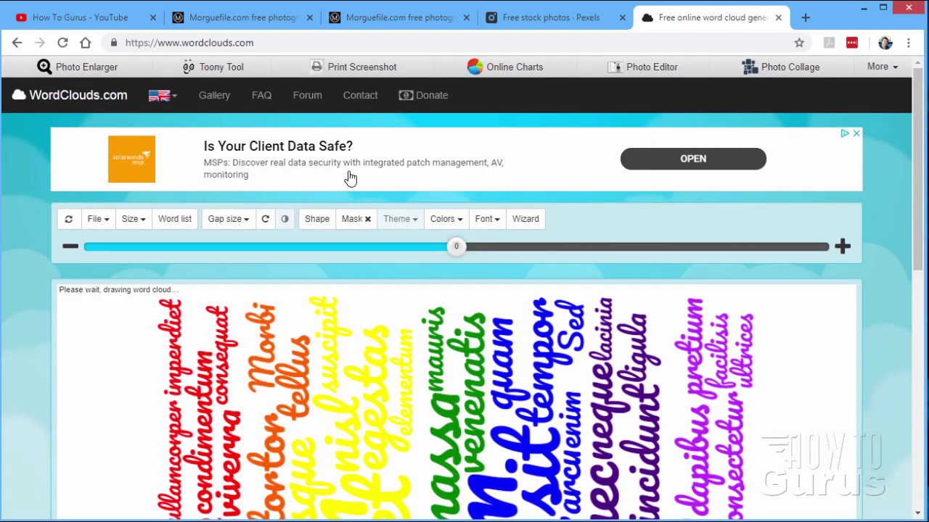
- Reshape the cloud into the colourful swirl, then bring up the plain black shapes
{"action": "left_click", "coordinate": [317, 219]}
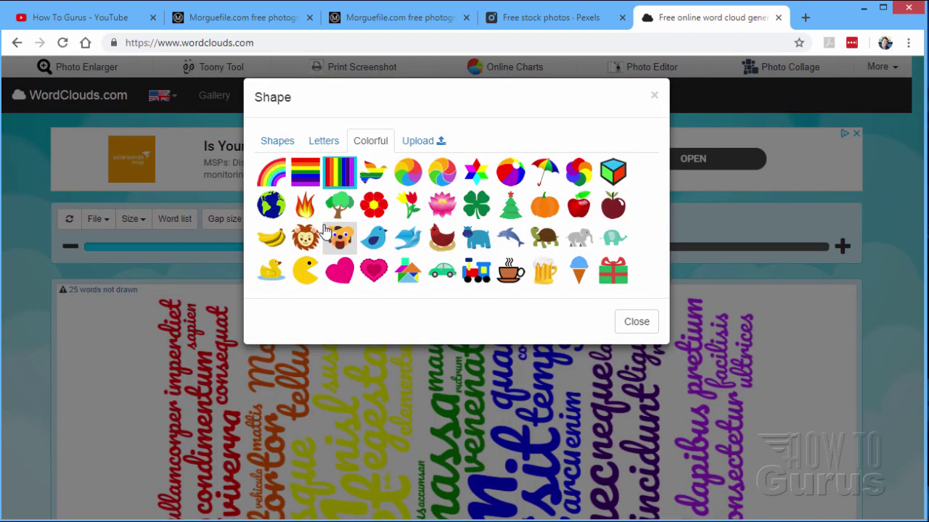
{"action": "left_click", "coordinate": [443, 173]}
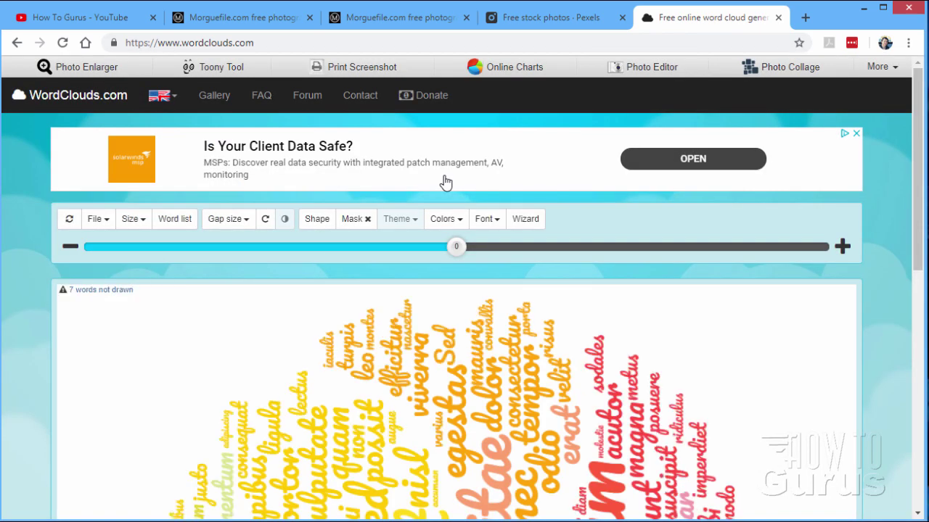
{"action": "scroll", "coordinate": [304, 389], "scroll_direction": "down", "scroll_amount": 3}
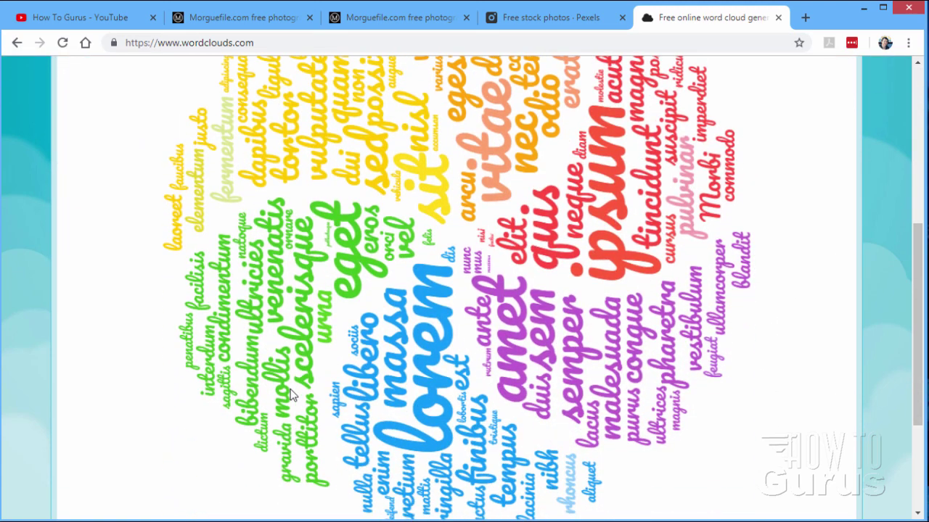
{"action": "scroll", "coordinate": [297, 368], "scroll_direction": "up", "scroll_amount": 3}
{"action": "scroll", "coordinate": [298, 368], "scroll_direction": "up", "scroll_amount": 1}
{"action": "scroll", "coordinate": [290, 324], "scroll_direction": "down", "scroll_amount": 2}
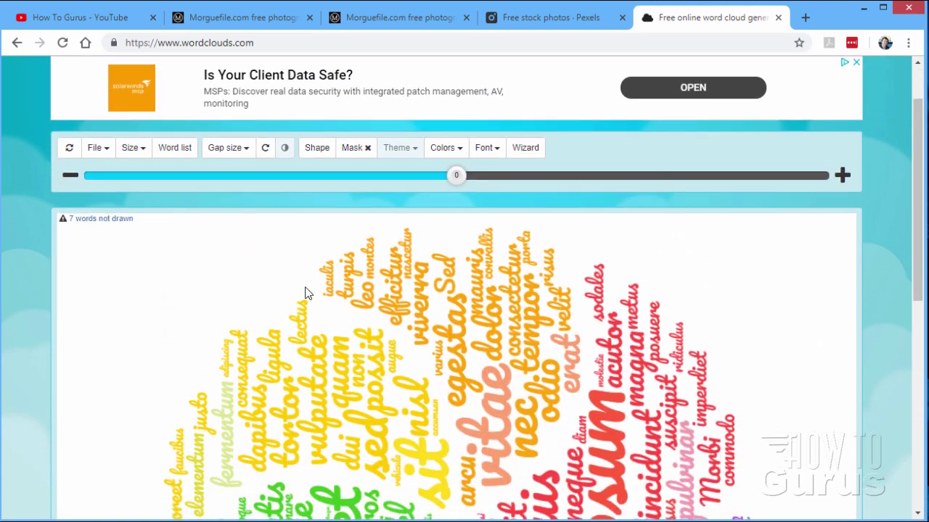
{"action": "left_click", "coordinate": [323, 150]}
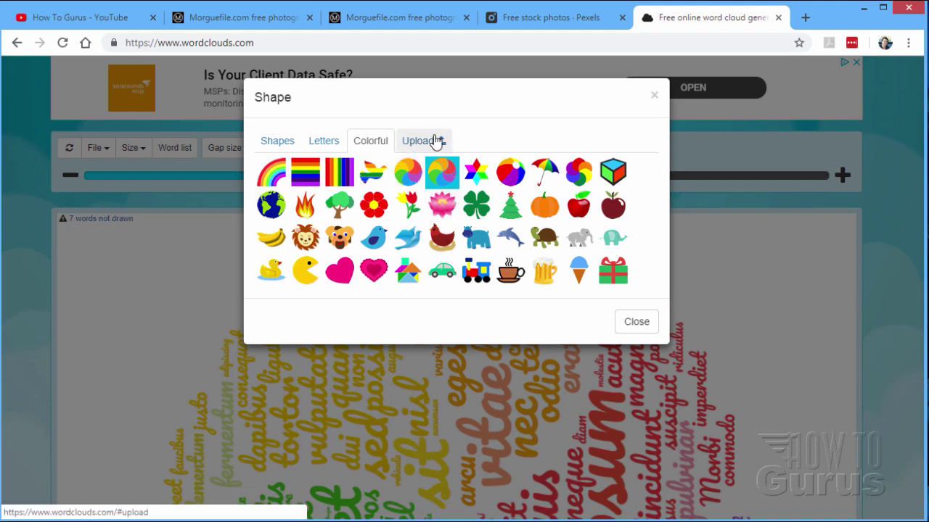
{"action": "left_click", "coordinate": [275, 141]}
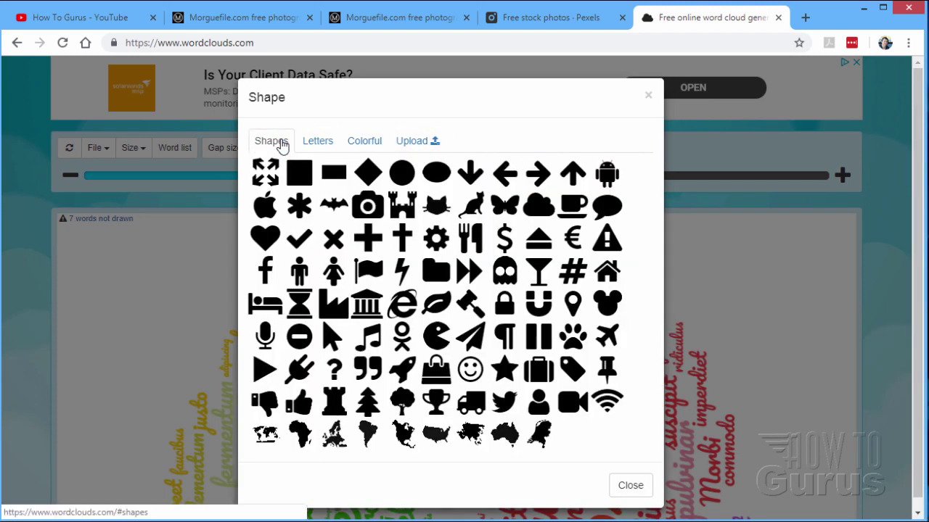
- Fill a plain square and try the bright-on-dark and first white-background themes
{"action": "left_click", "coordinate": [299, 175]}
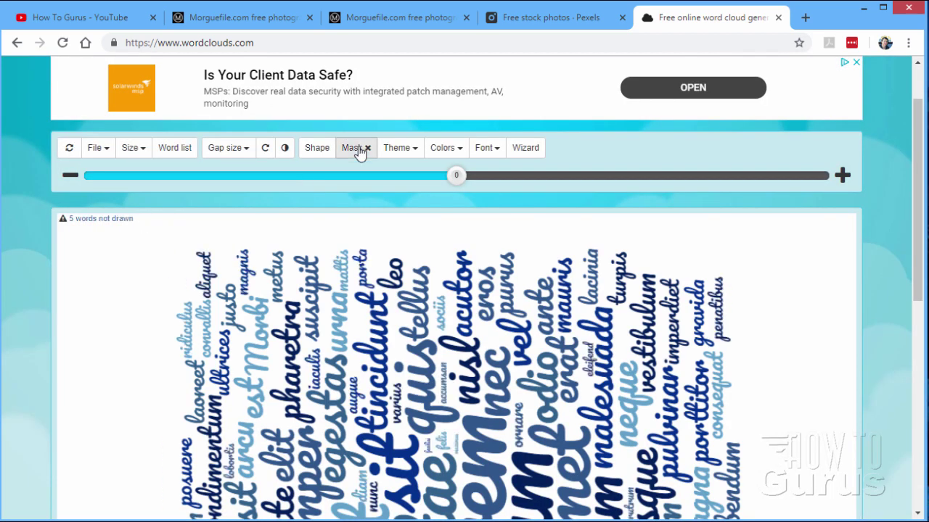
{"action": "left_click", "coordinate": [406, 149]}
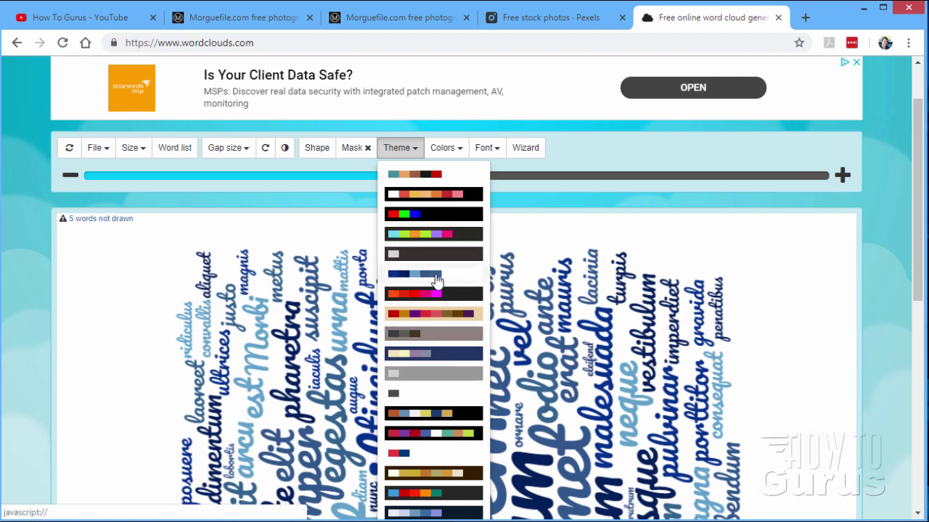
{"action": "left_click", "coordinate": [430, 234]}
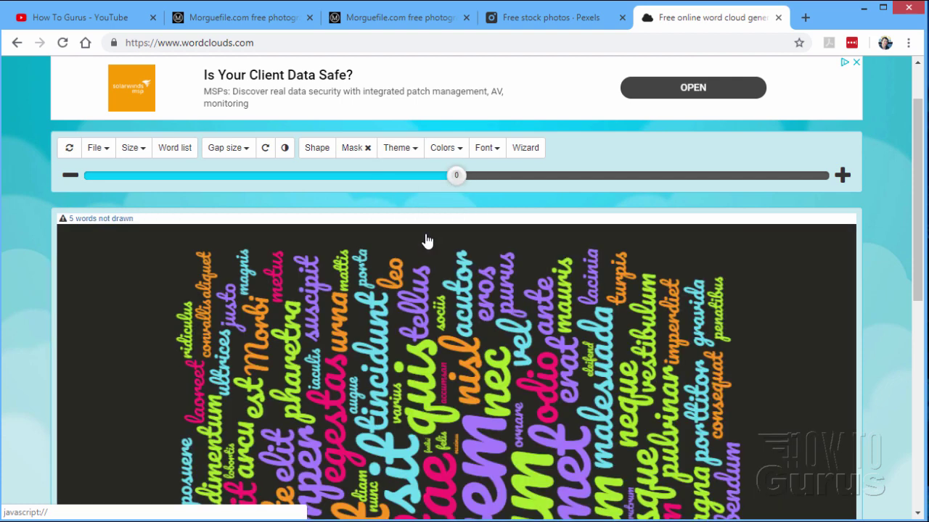
{"action": "left_click", "coordinate": [408, 153]}
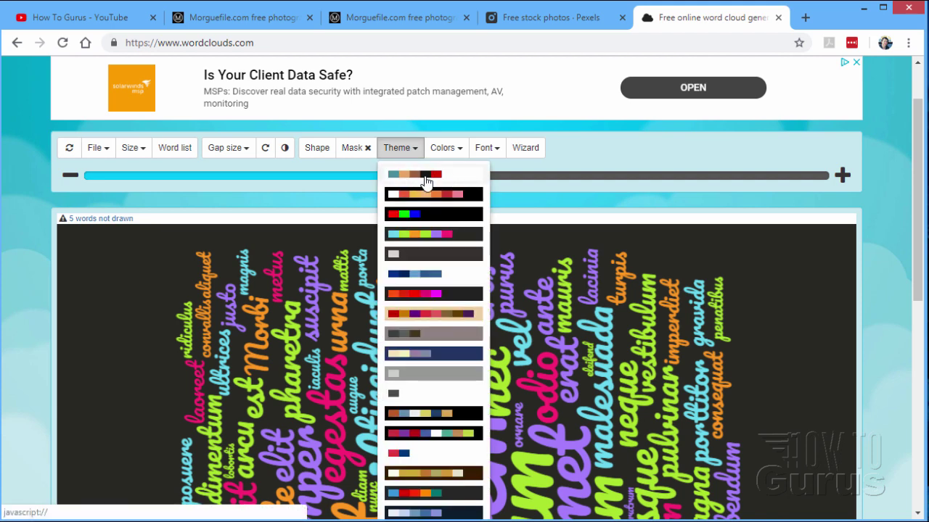
{"action": "left_click", "coordinate": [414, 177]}
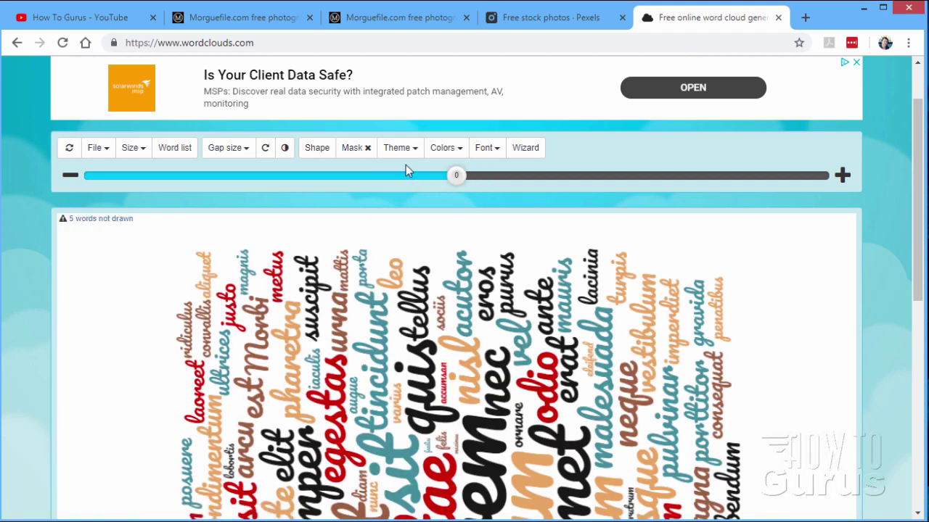
- Try light blue on navy, then settle on dark grey words on white
{"action": "left_click", "coordinate": [400, 152]}
{"action": "left_click", "coordinate": [424, 513]}
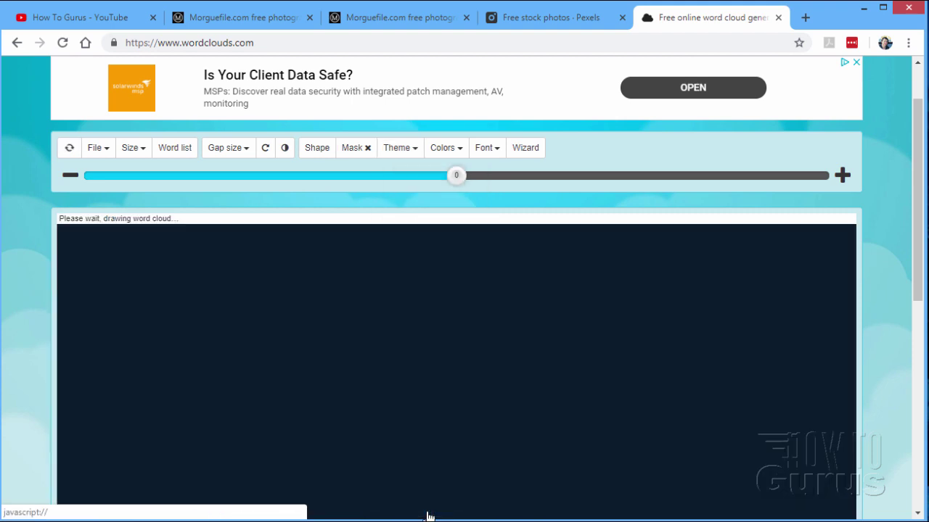
{"action": "left_click", "coordinate": [399, 153]}
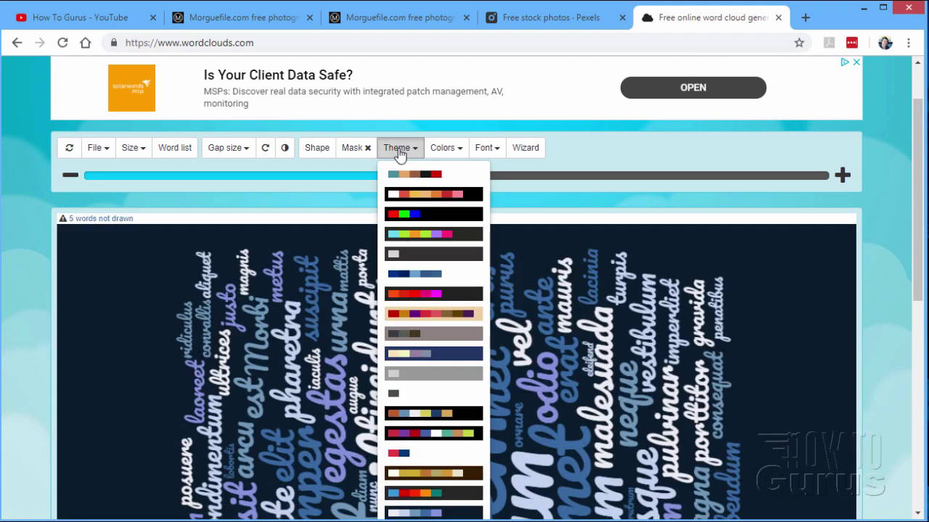
{"action": "left_click", "coordinate": [415, 396]}
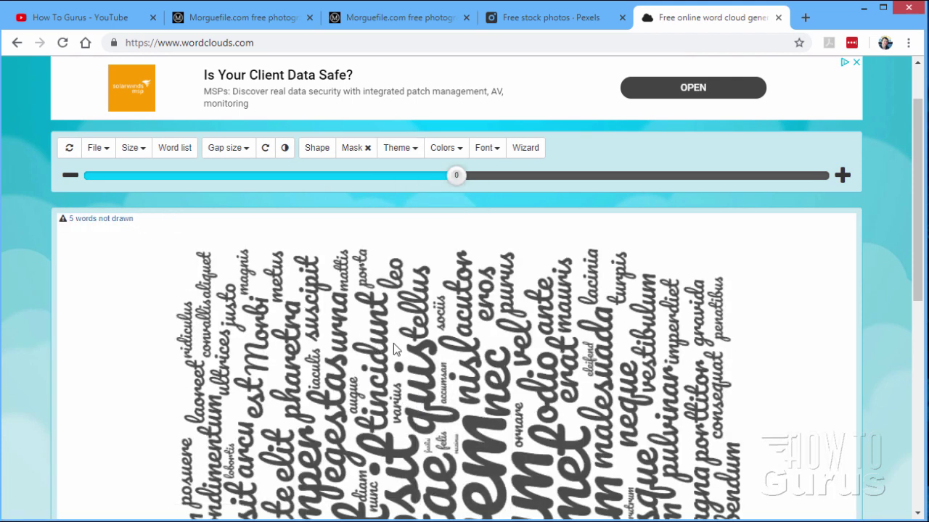
- Set words to random mixed directions and reapply the grey-on-white theme
{"action": "left_click", "coordinate": [265, 147]}
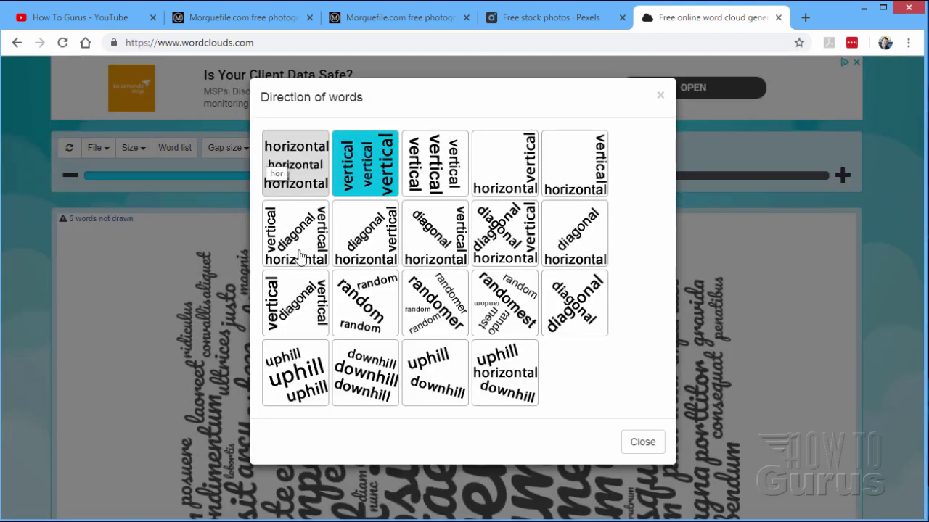
{"action": "left_click", "coordinate": [433, 310]}
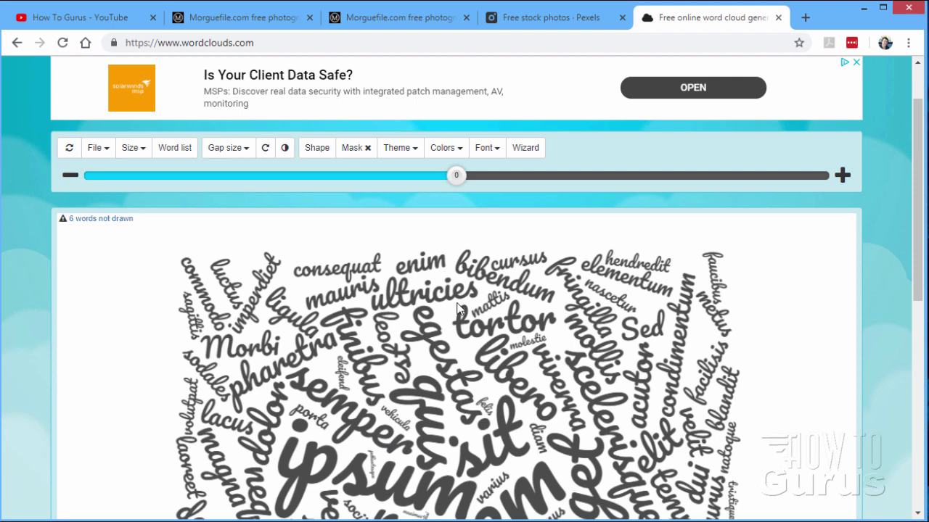
{"action": "left_click", "coordinate": [404, 150]}
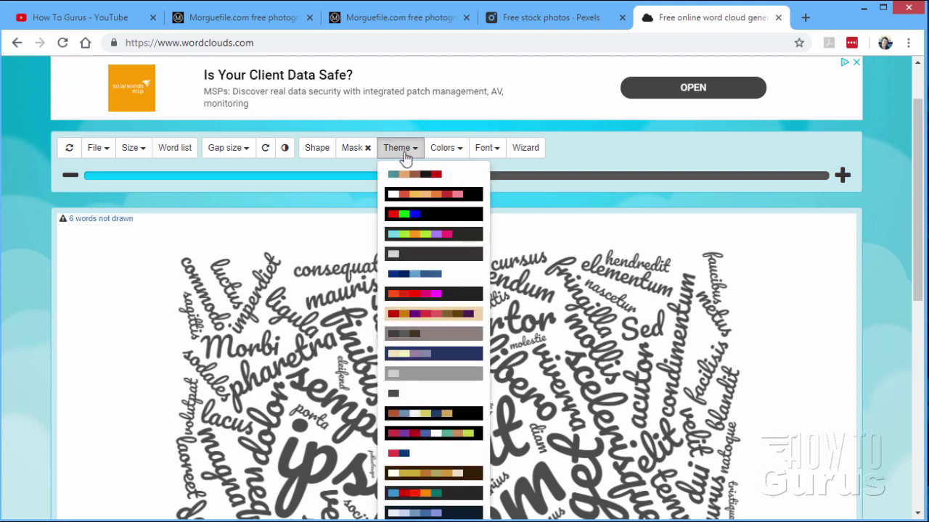
{"action": "left_click", "coordinate": [426, 396]}
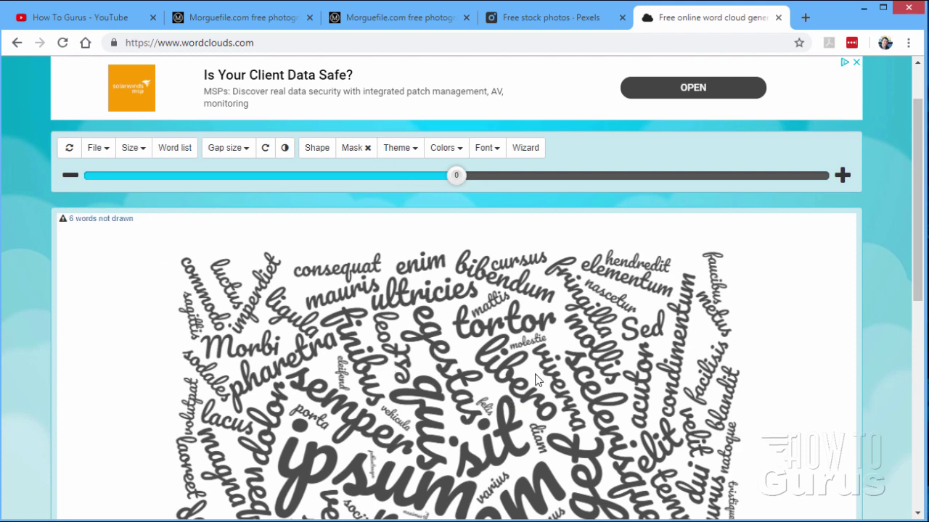
- Change the first cloud colour to the black preset and apply it
{"action": "left_click", "coordinate": [461, 151]}
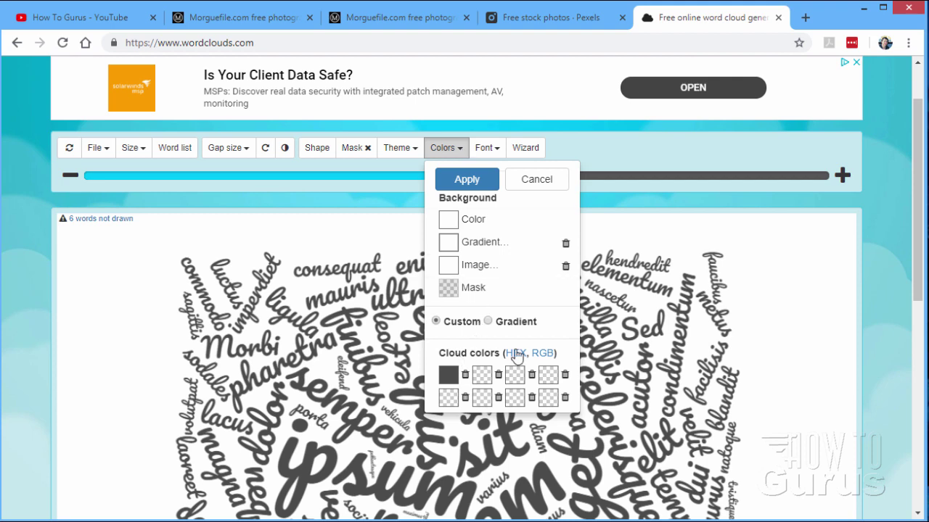
{"action": "left_click", "coordinate": [450, 376]}
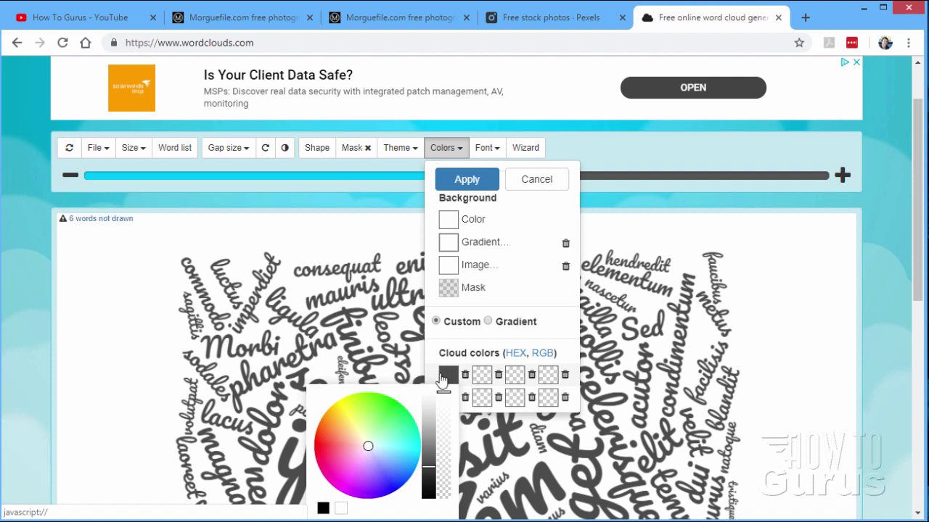
{"action": "left_click", "coordinate": [323, 508]}
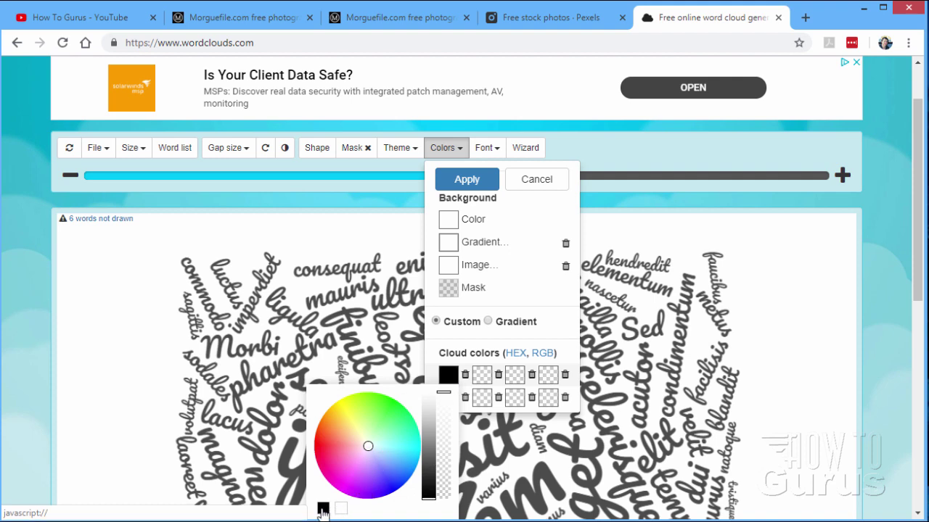
{"action": "left_click", "coordinate": [464, 181]}
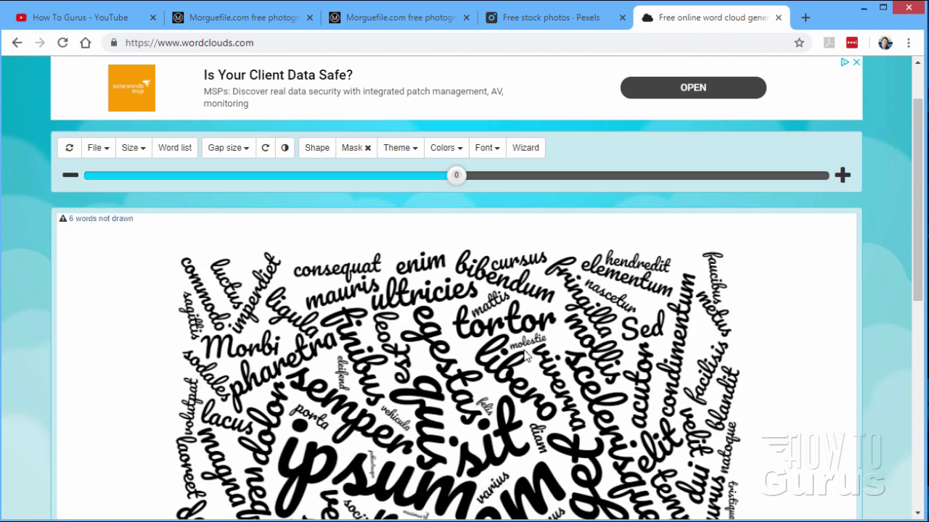
- Choose Arial Black as the font, then browse the font list without changing it
{"action": "left_click", "coordinate": [498, 150]}
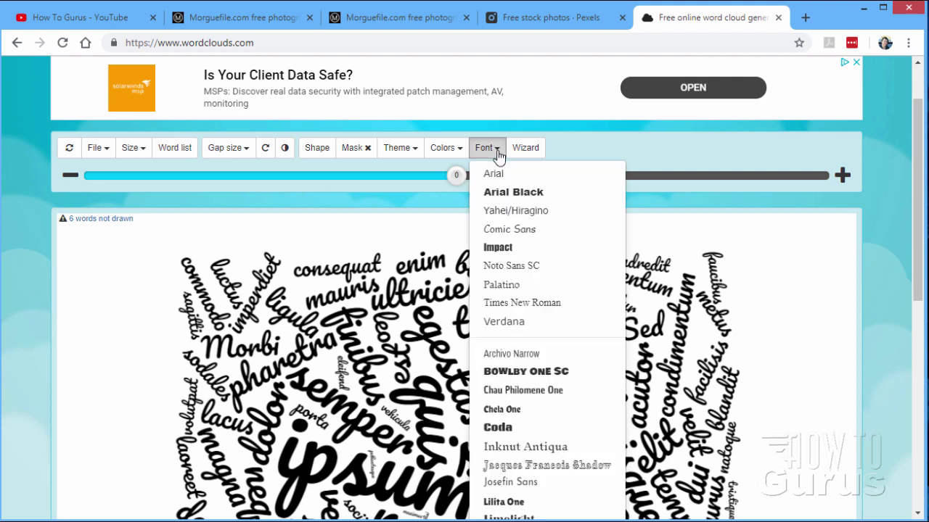
{"action": "left_click", "coordinate": [511, 194]}
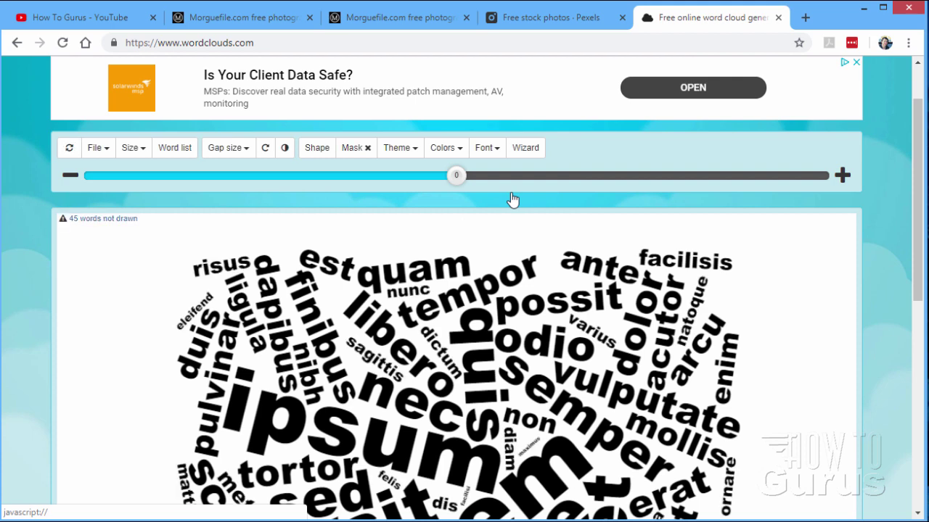
{"action": "left_click", "coordinate": [501, 149]}
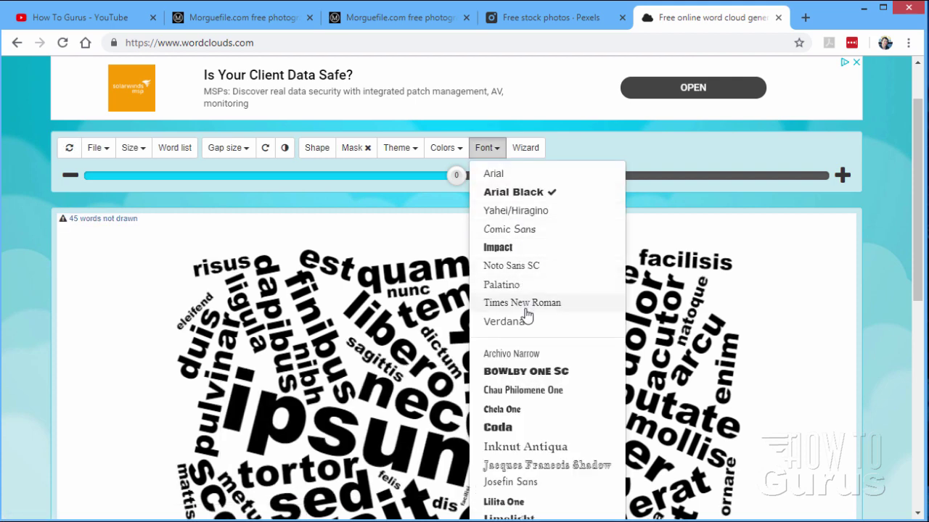
{"action": "scroll", "coordinate": [522, 379], "scroll_direction": "down", "scroll_amount": 2}
{"action": "scroll", "coordinate": [523, 379], "scroll_direction": "down", "scroll_amount": 3}
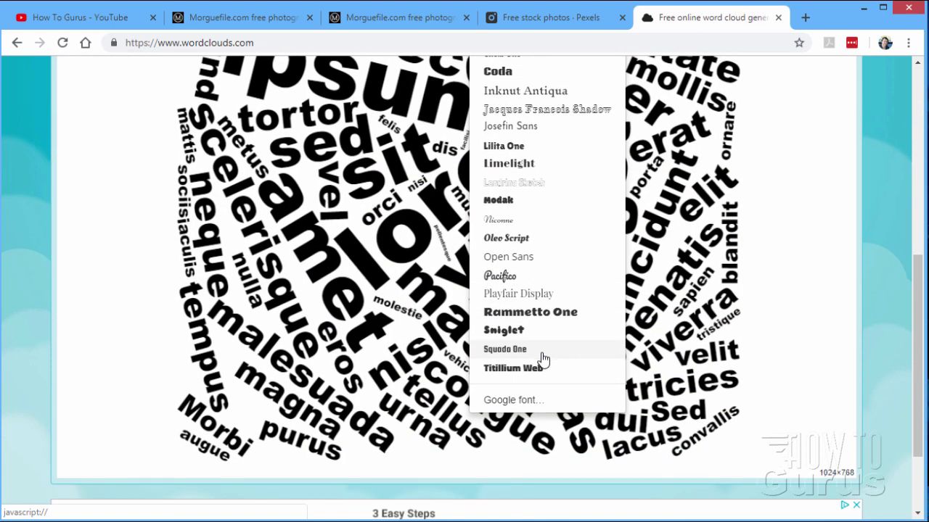
{"action": "scroll", "coordinate": [544, 358], "scroll_direction": "up", "scroll_amount": 1}
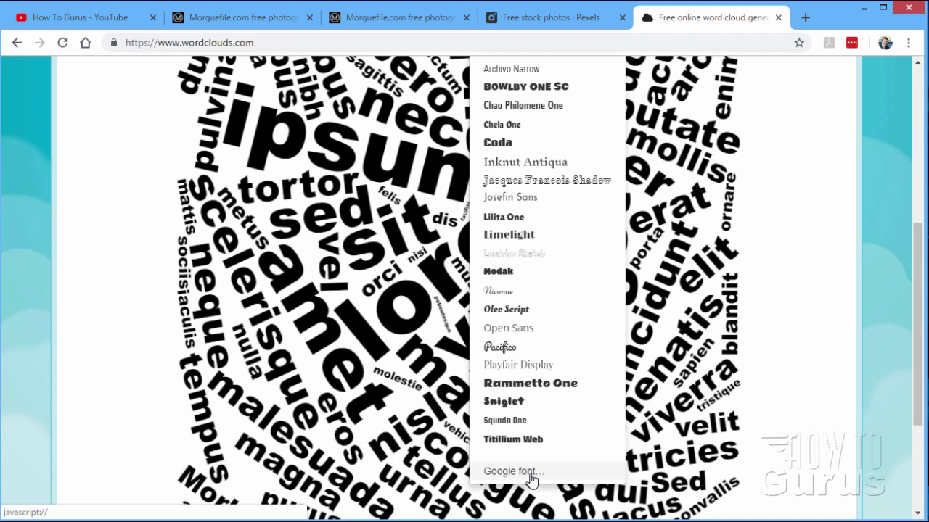
{"action": "scroll", "coordinate": [548, 391], "scroll_direction": "up", "scroll_amount": 5}
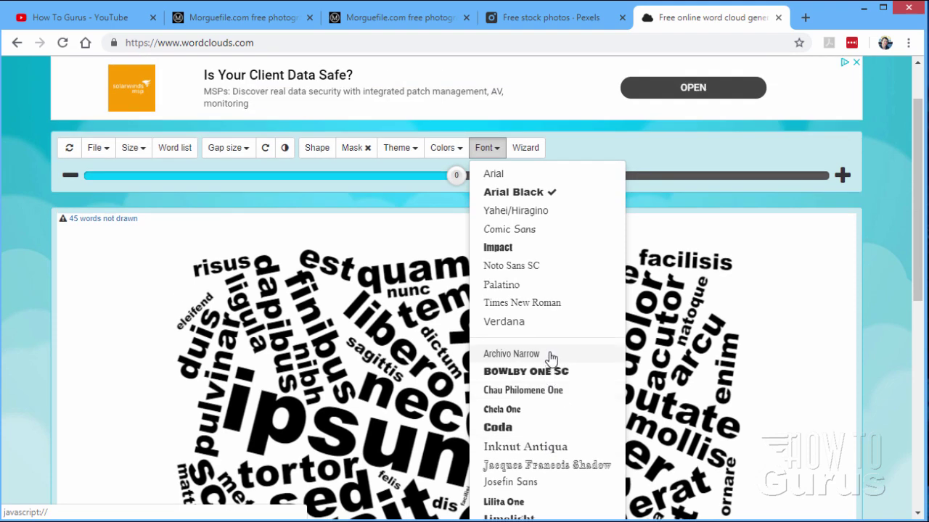
{"action": "left_click", "coordinate": [484, 150]}
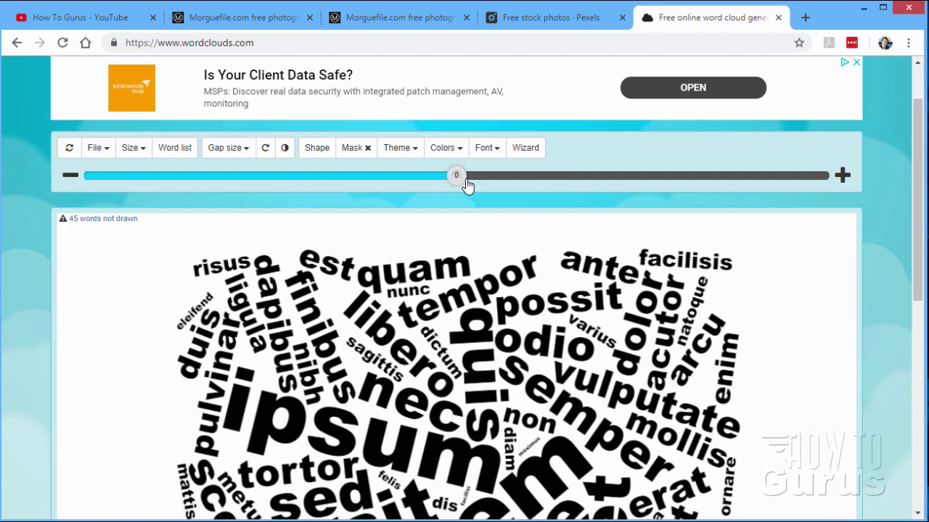
- Move the word scaling slider up to 18 and down, ending back at 0
{"action": "left_click_drag", "start_coordinate": [458, 178], "coordinate": [523, 183]}
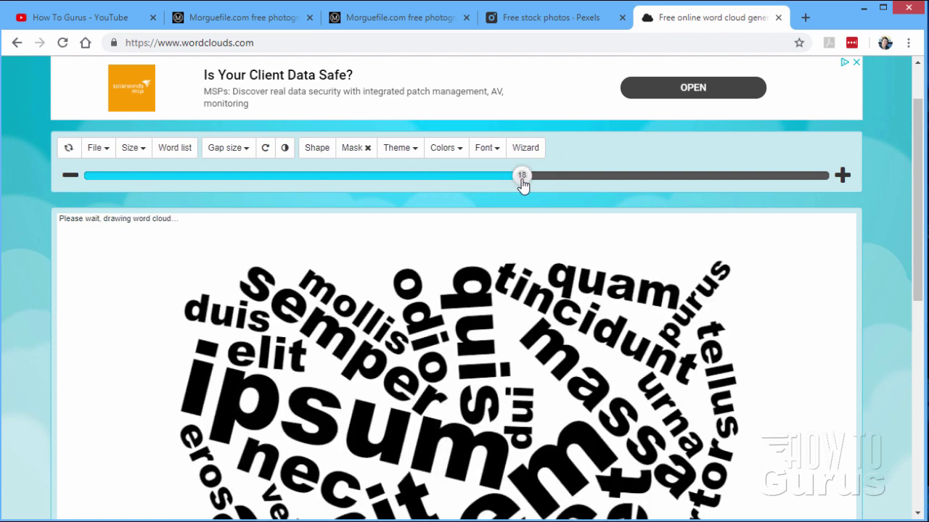
{"action": "left_click_drag", "start_coordinate": [522, 183], "coordinate": [306, 186]}
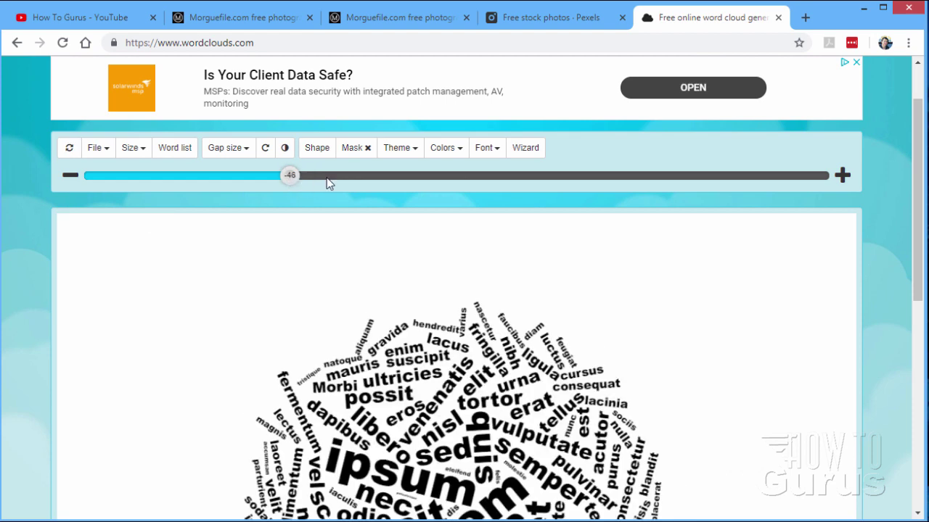
{"action": "left_click_drag", "start_coordinate": [364, 185], "coordinate": [457, 183]}
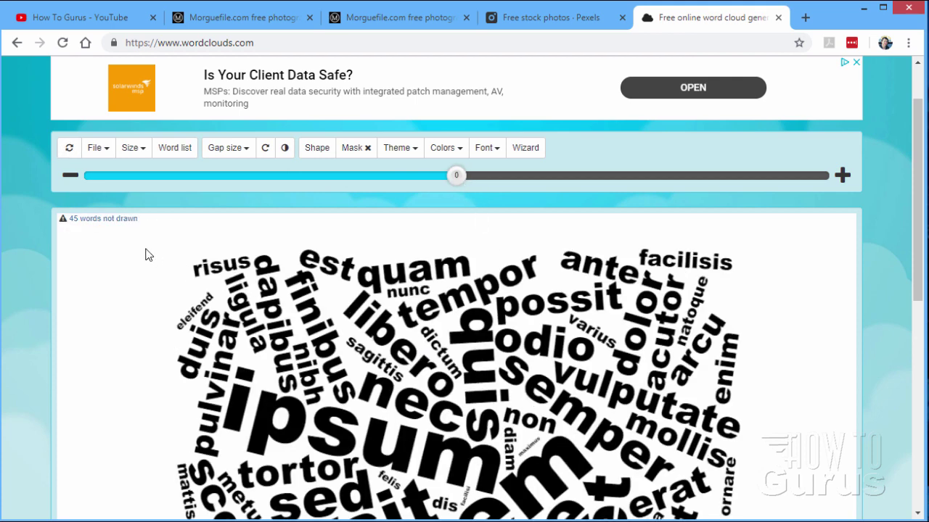
- Open the File menu's Paste/Type text box and switch to the Notepad character list
{"action": "left_click", "coordinate": [102, 148]}
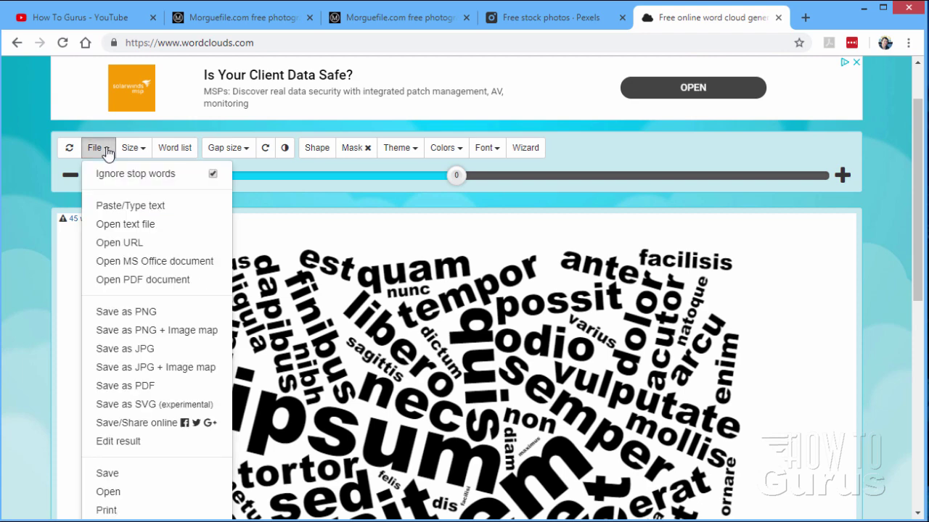
{"action": "left_click", "coordinate": [129, 208]}
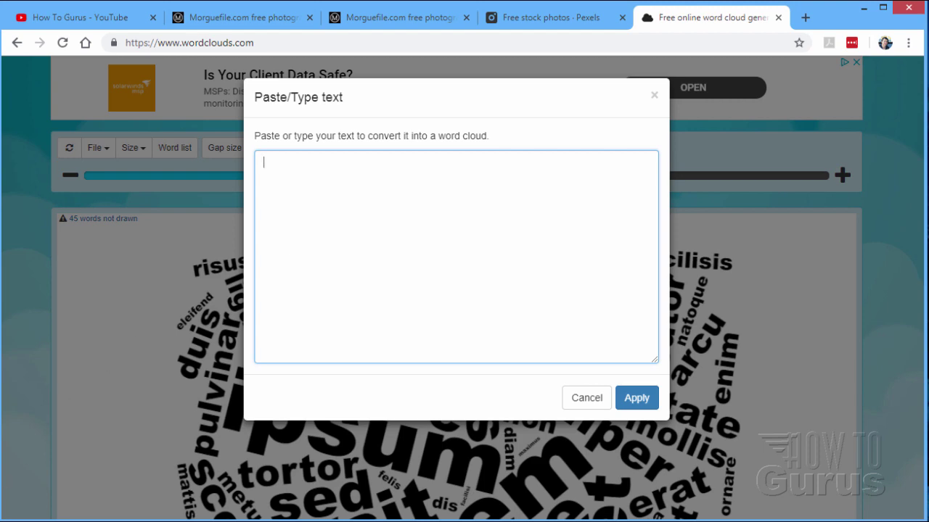
{"action": "key", "text": "alt+Tab"}
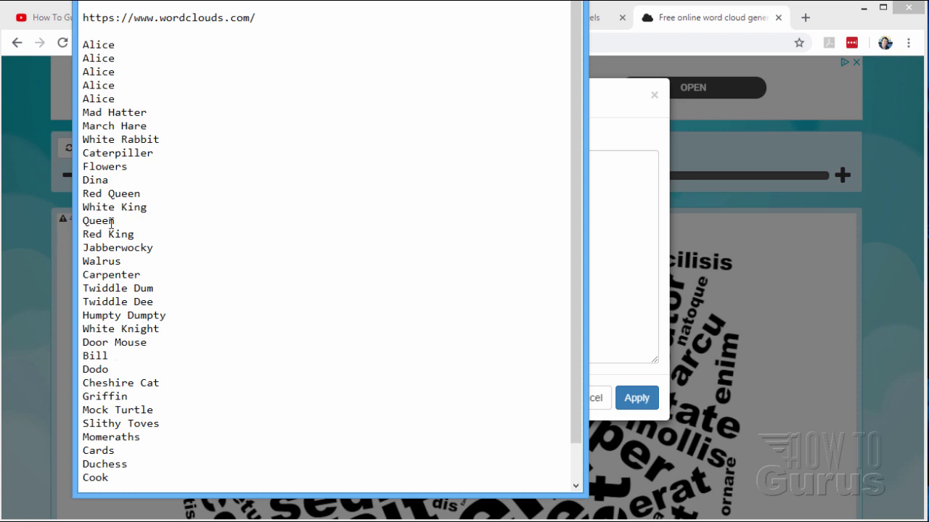
- Copy the Notepad character names from Alice to Cook and return to the browser's paste box
{"action": "left_click_drag", "start_coordinate": [116, 477], "coordinate": [81, 56]}
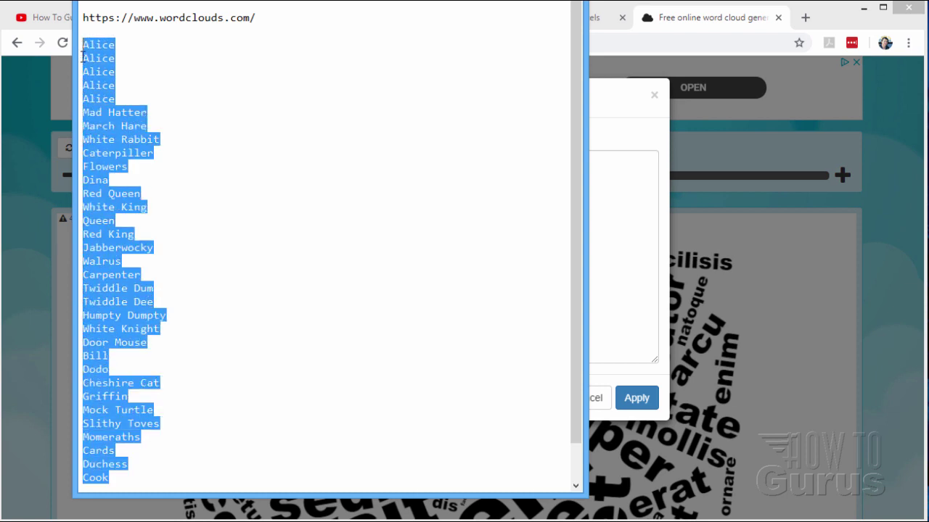
{"action": "right_click", "coordinate": [105, 281]}
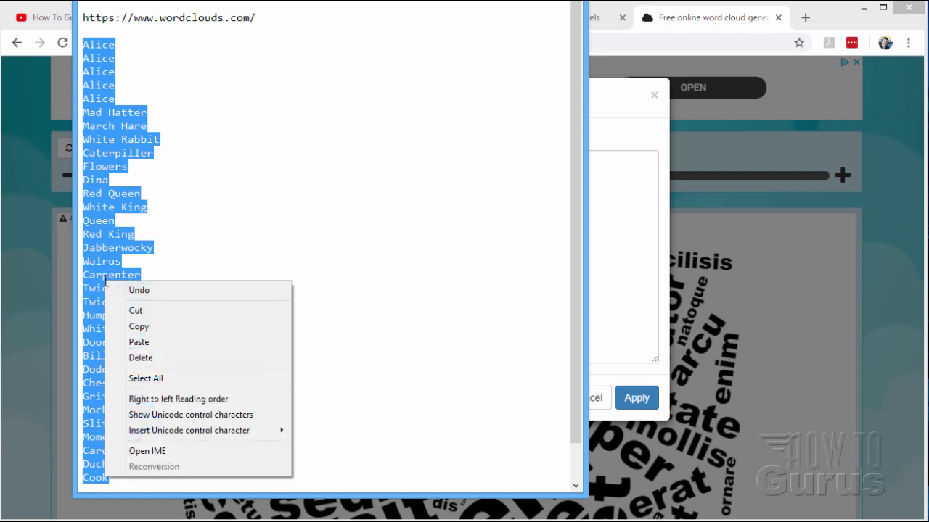
{"action": "left_click", "coordinate": [142, 330]}
{"action": "left_click", "coordinate": [600, 162]}
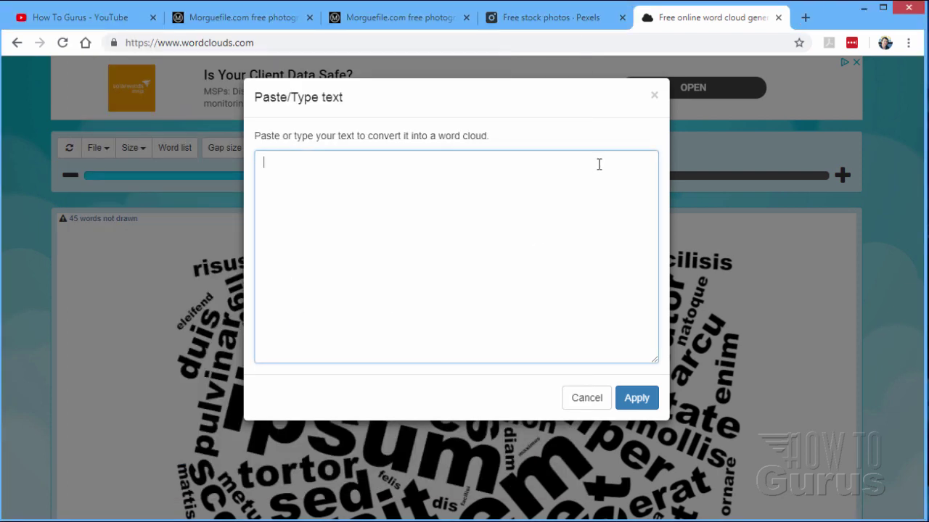
- Paste the Alice in Wonderland character names and apply them so Alice, White and Queen appear largest
{"action": "right_click", "coordinate": [309, 165]}
{"action": "left_click", "coordinate": [341, 248]}
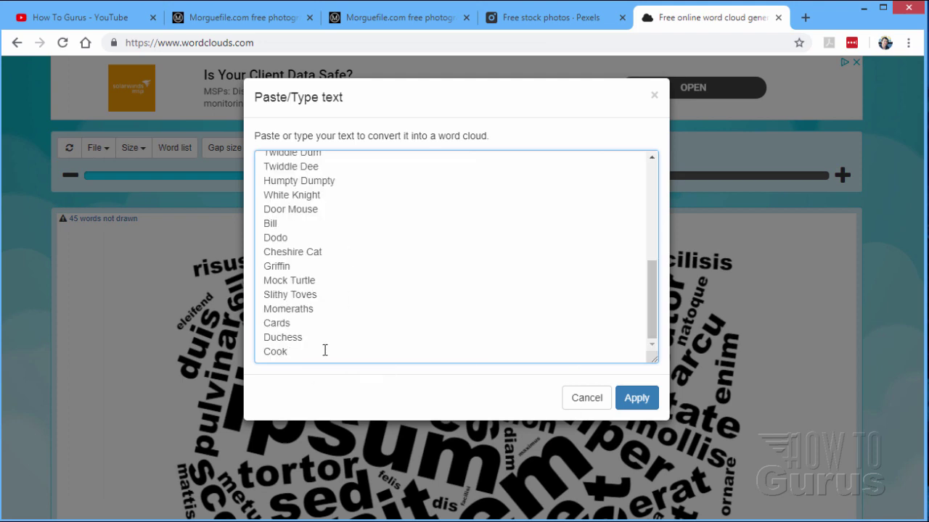
{"action": "left_click_drag", "start_coordinate": [655, 315], "coordinate": [637, 162]}
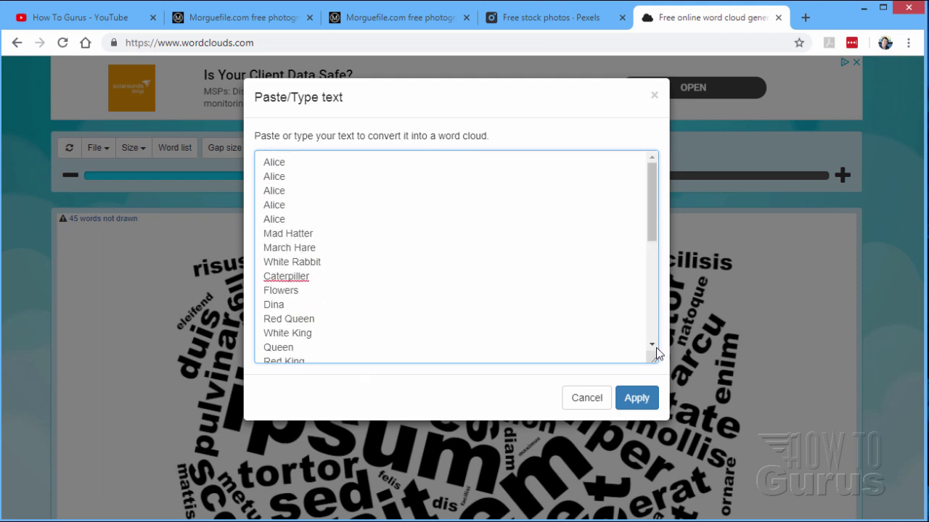
{"action": "left_click", "coordinate": [635, 399]}
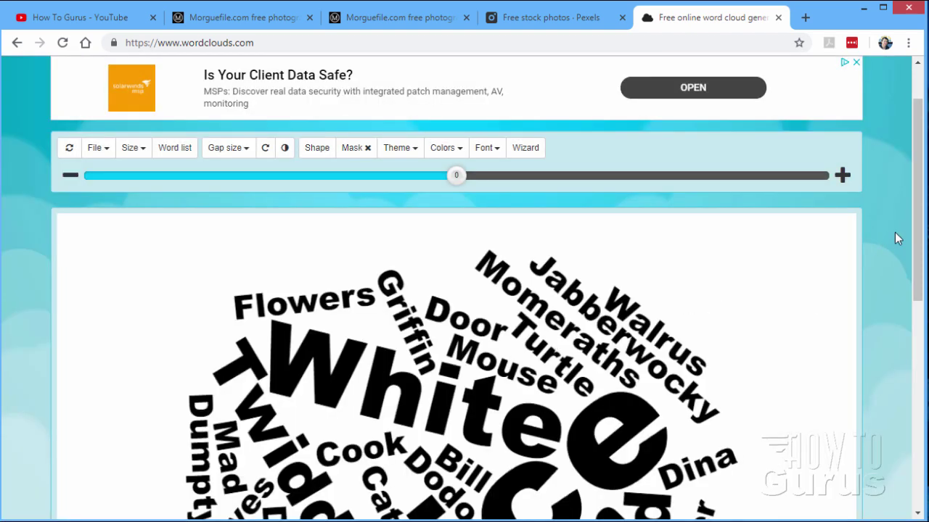
{"action": "left_click_drag", "start_coordinate": [918, 239], "coordinate": [918, 337]}
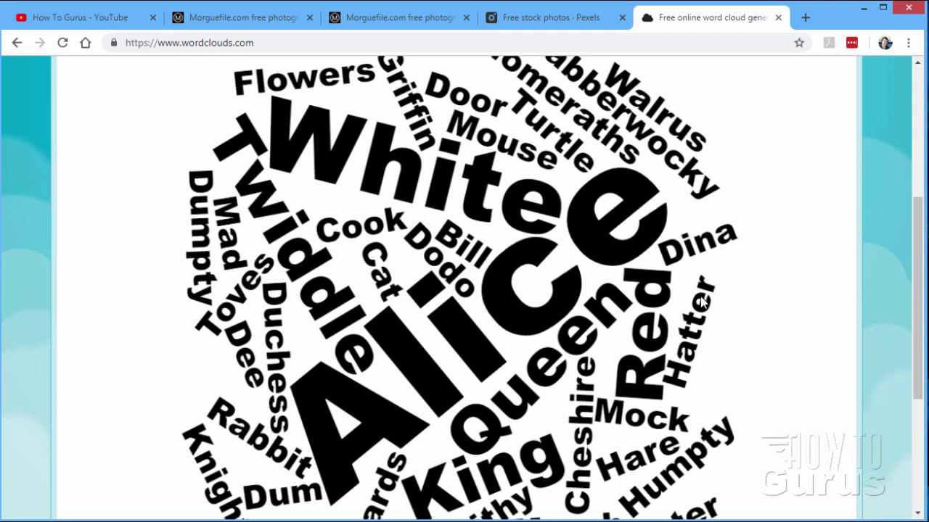
{"action": "scroll", "coordinate": [622, 243], "scroll_direction": "up", "scroll_amount": 3}
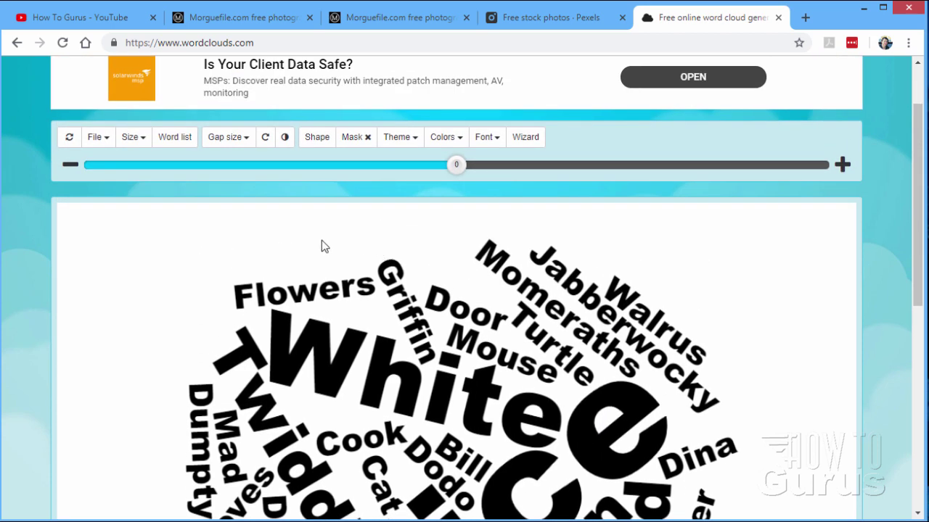
{"action": "scroll", "coordinate": [316, 230], "scroll_direction": "up", "scroll_amount": 1}
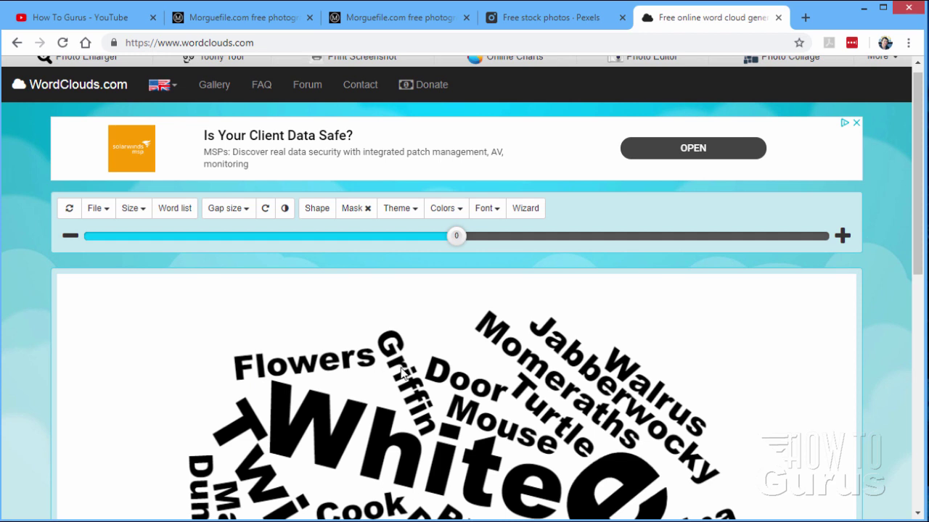
- Begin saving the word cloud as a project, then cancel that save
{"action": "left_click", "coordinate": [106, 210]}
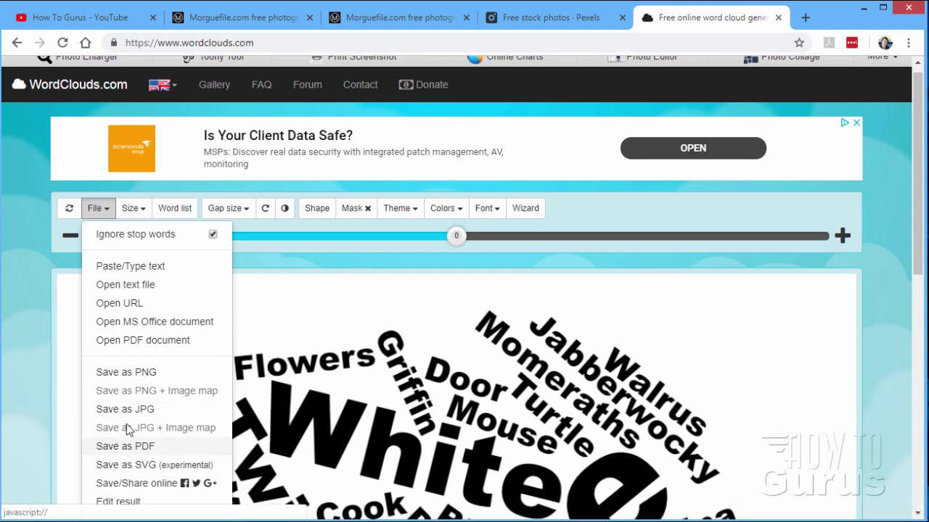
{"action": "scroll", "coordinate": [152, 360], "scroll_direction": "down", "scroll_amount": 2}
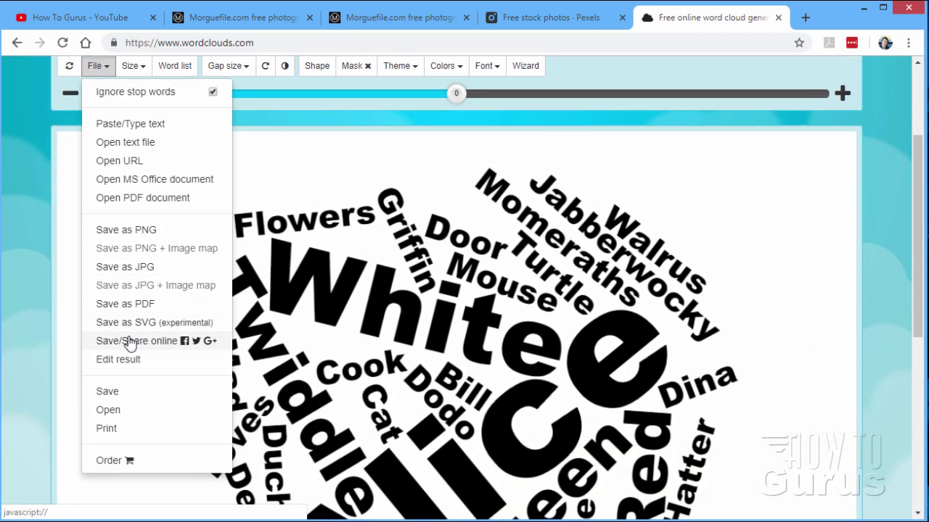
{"action": "left_click", "coordinate": [110, 393]}
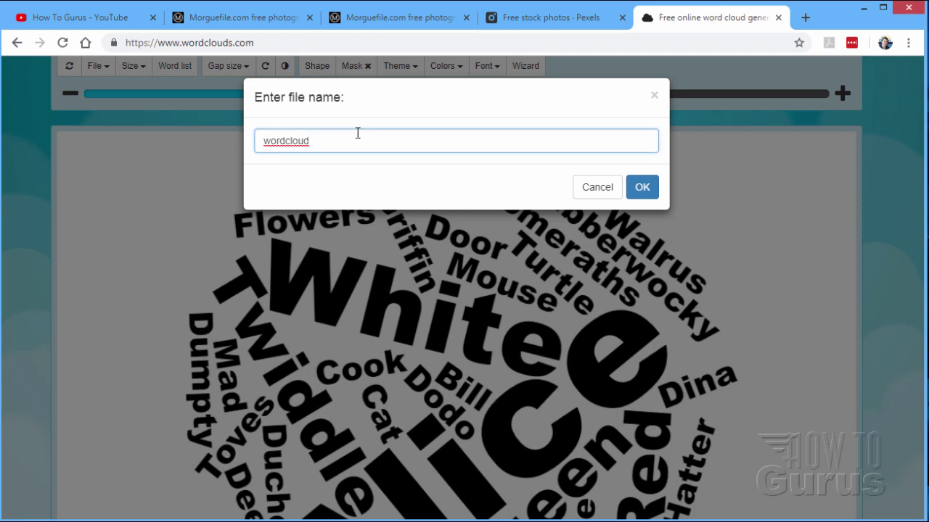
{"action": "left_click", "coordinate": [599, 190]}
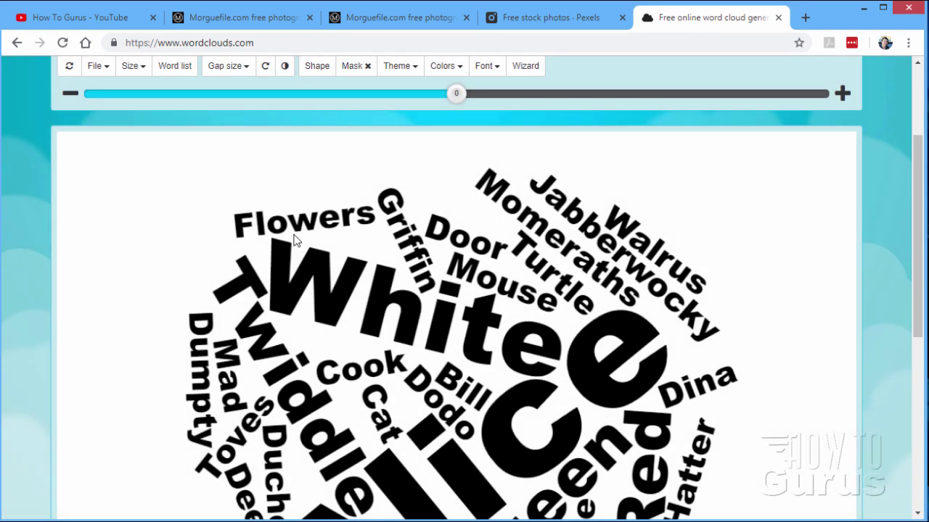
- Save the cloud as the JPG image wordcloud.jpg in the PSE Text Projects 2 folder
{"action": "left_click", "coordinate": [110, 73]}
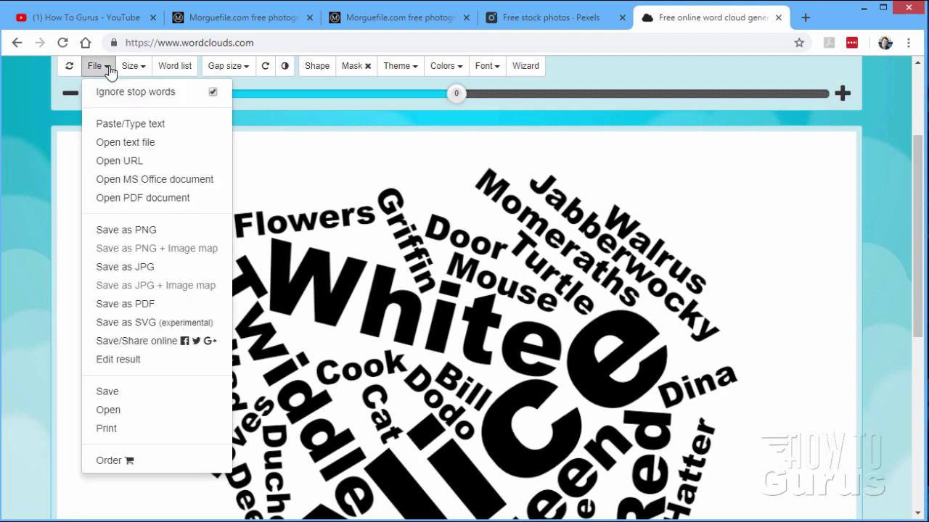
{"action": "left_click", "coordinate": [106, 267]}
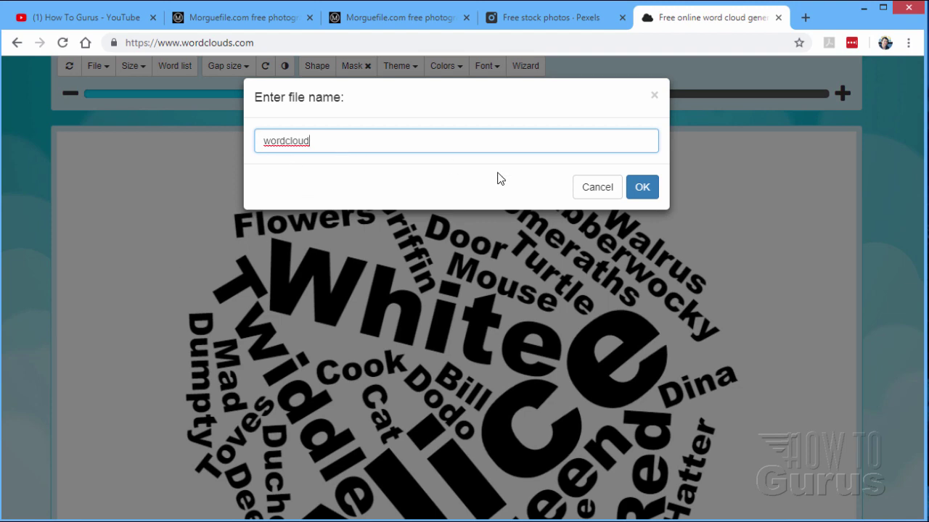
{"action": "left_click", "coordinate": [643, 187]}
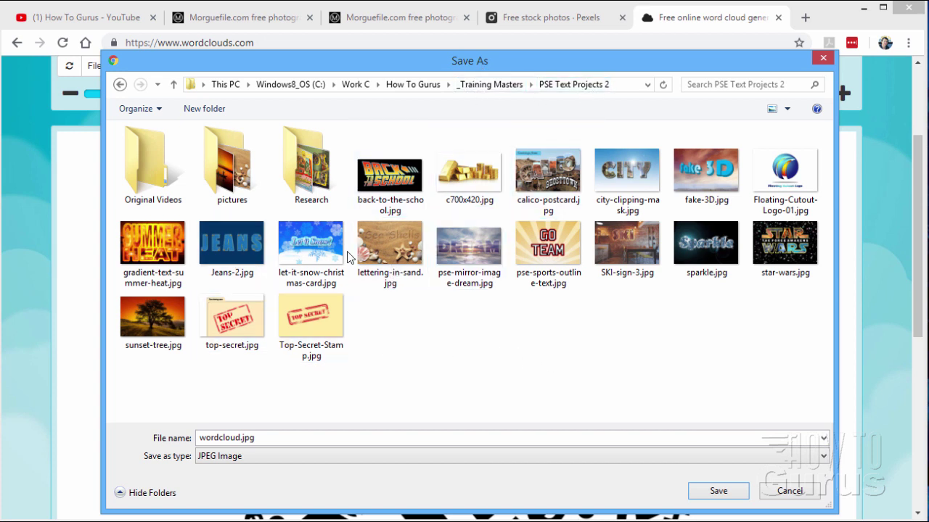
{"action": "left_click", "coordinate": [728, 495]}
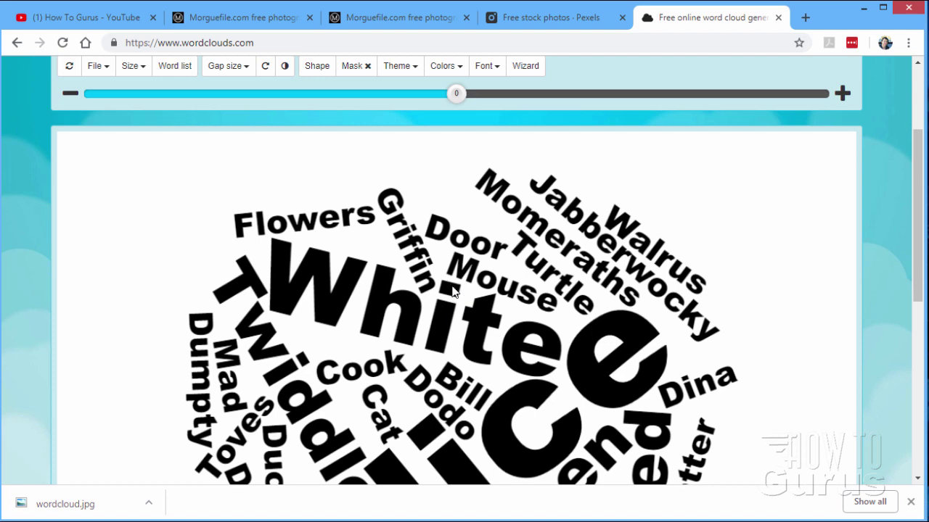
{"action": "left_click", "coordinate": [242, 22]}
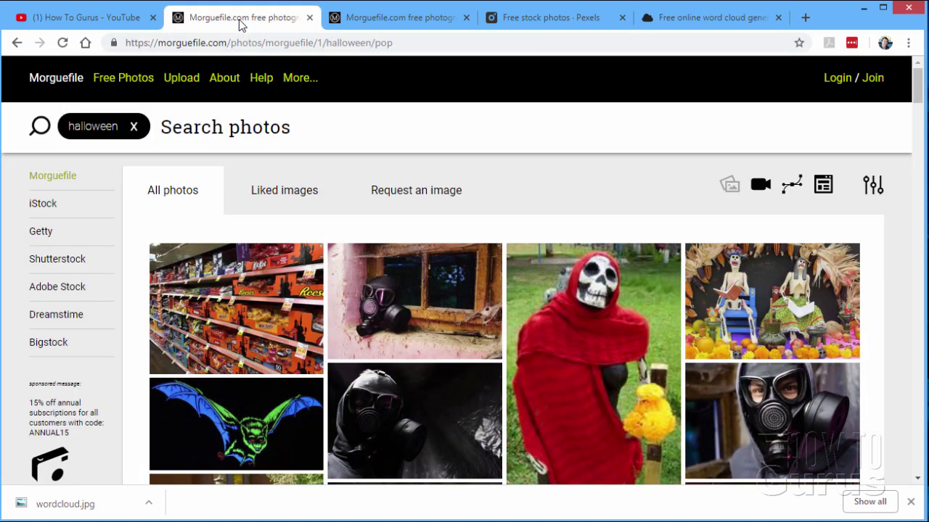
{"action": "left_click", "coordinate": [514, 22]}
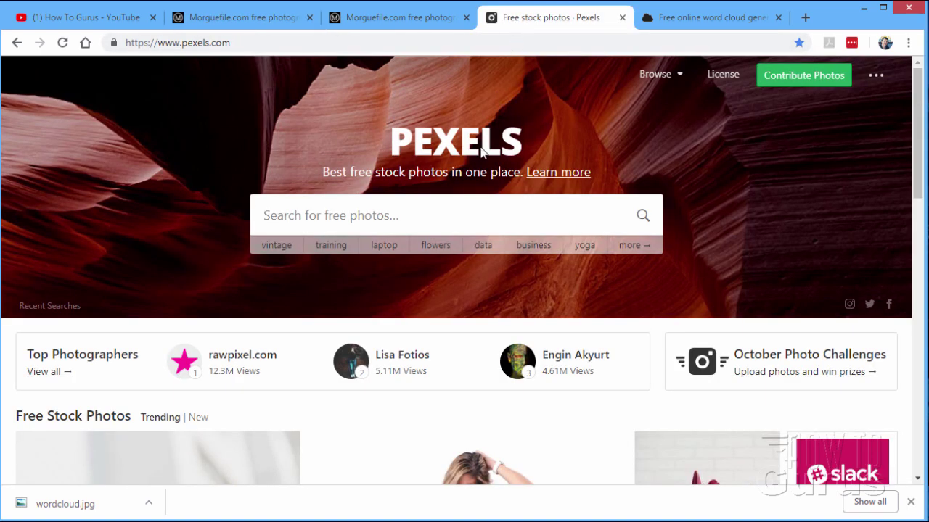
{"action": "left_click", "coordinate": [722, 22]}
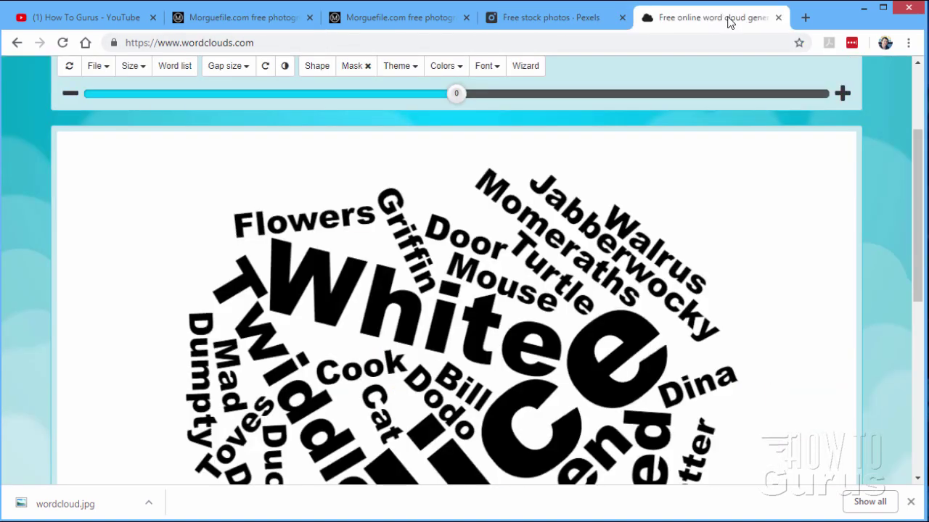